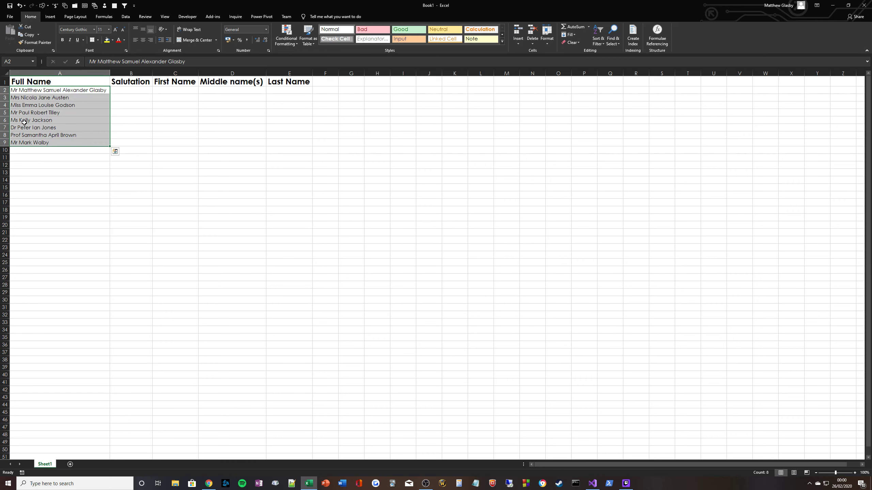
Step: Review the full names listed in column A
click(50, 124)
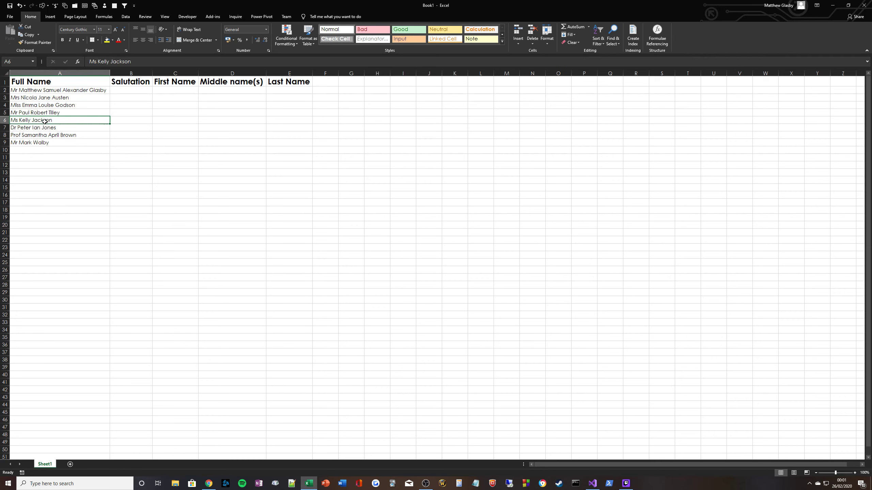
click(34, 114)
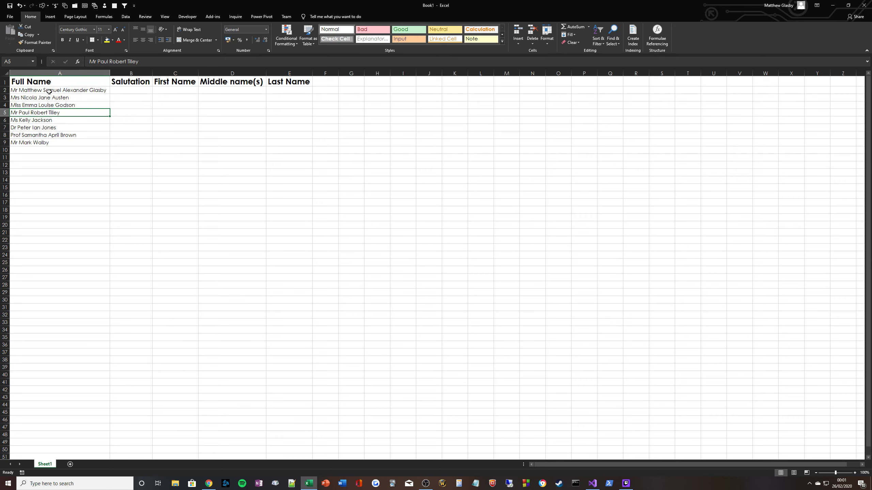
click(29, 91)
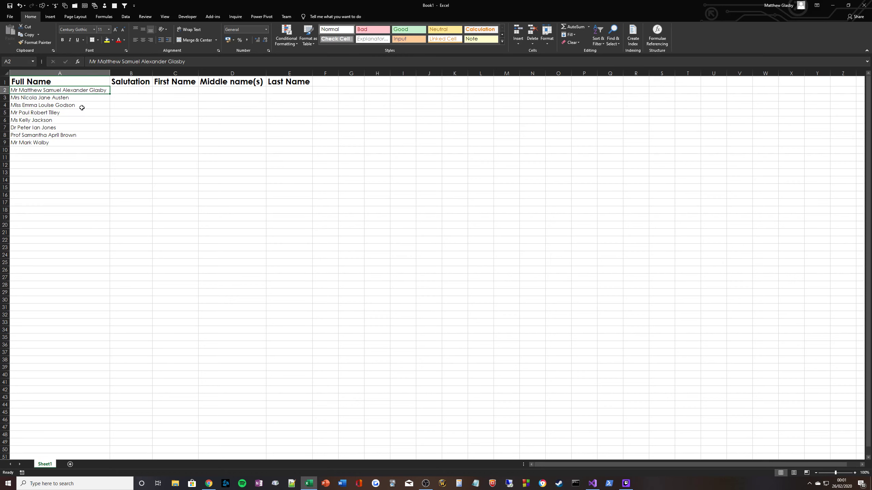
Step: Enter =LEFT(A2,SEARCH(" ",A2)) in B2 to extract the salutation from the full name
click(144, 89)
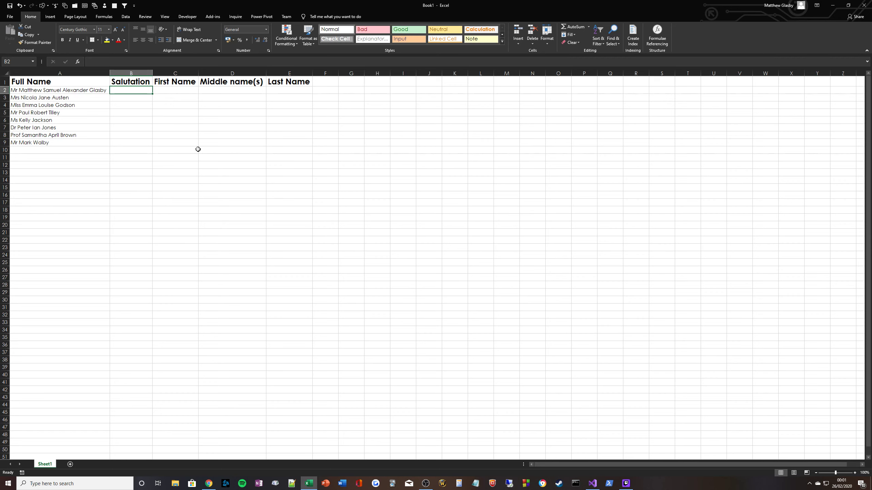
text(=LEFT()
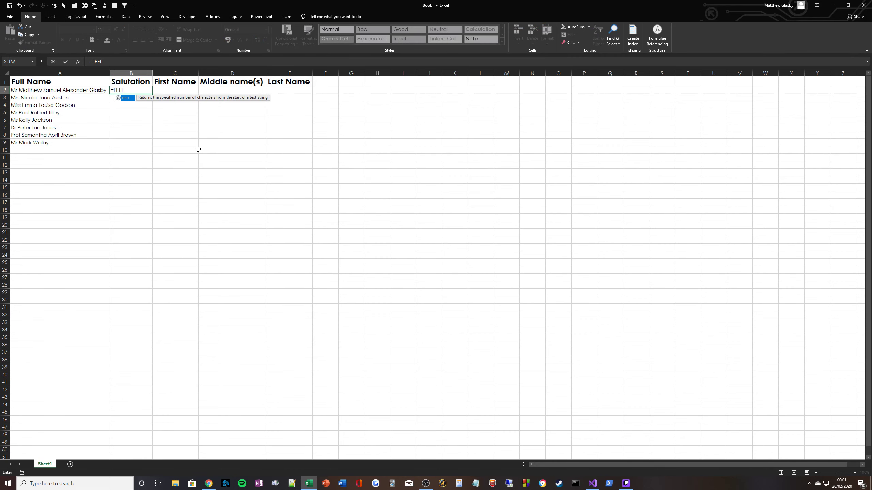
click(77, 90)
text(,)
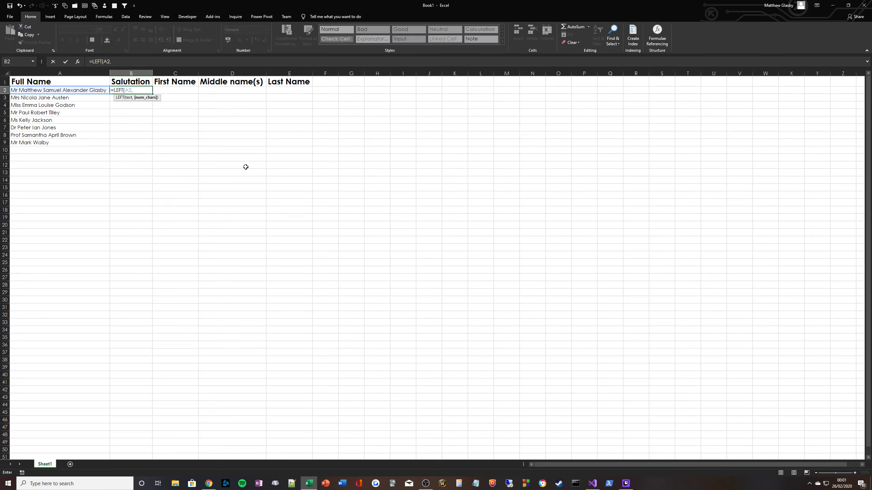
text(SEA)
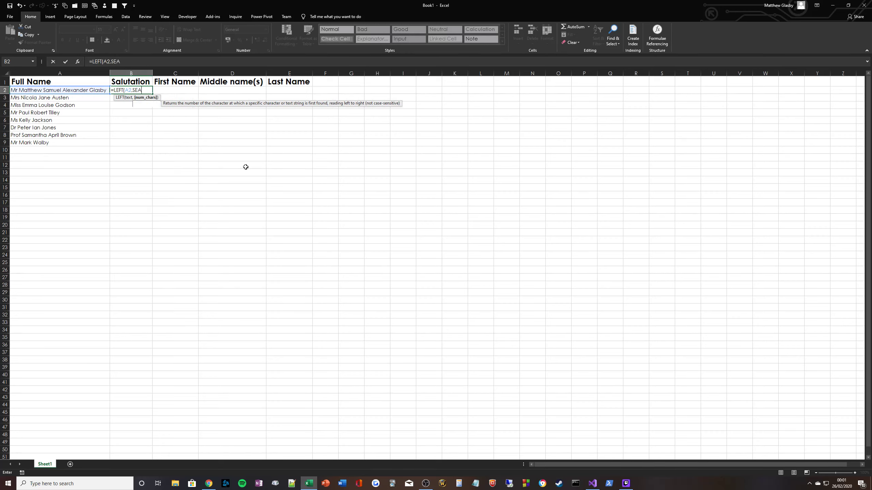
text(RCH(")
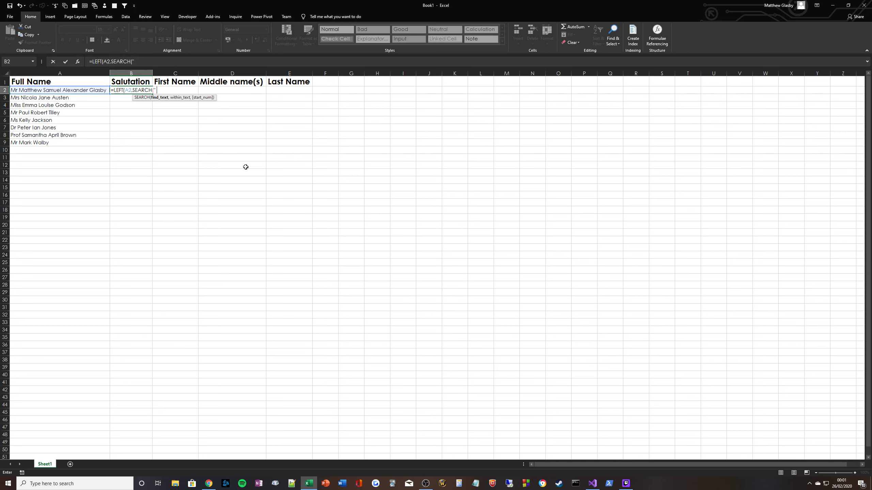
text( ",)
click(73, 91)
text()))
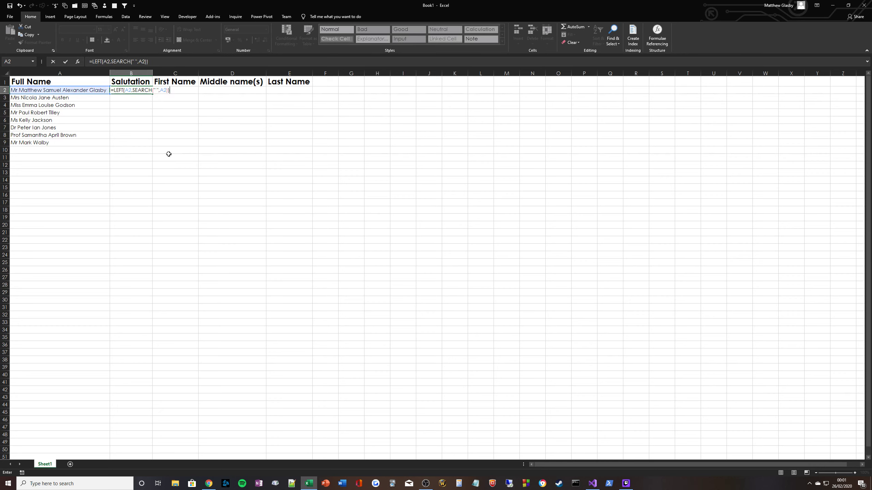
key(ctrl+Return)
Step: Wrap the B2 salutation formula in TRIM to strip the trailing space
click(92, 62)
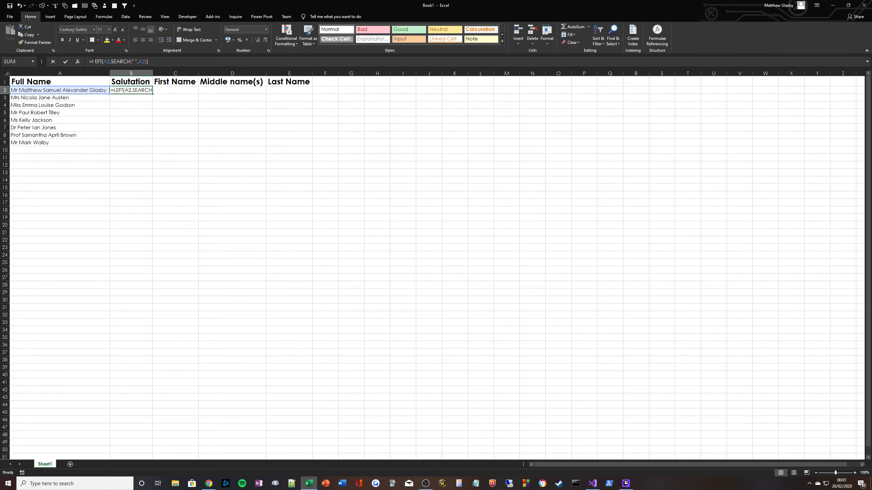
text(TRIM()
key(End)
text())
key(Return)
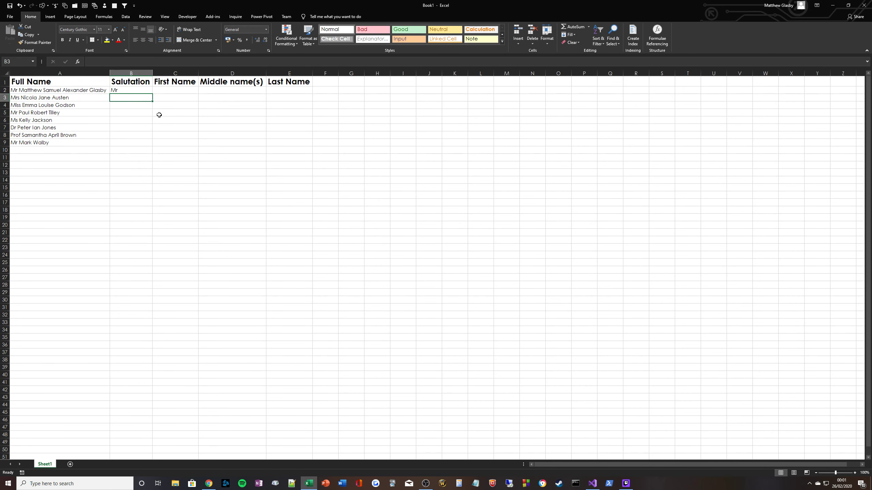
Step: Fill the salutation formula down from B2 to B9
click(128, 91)
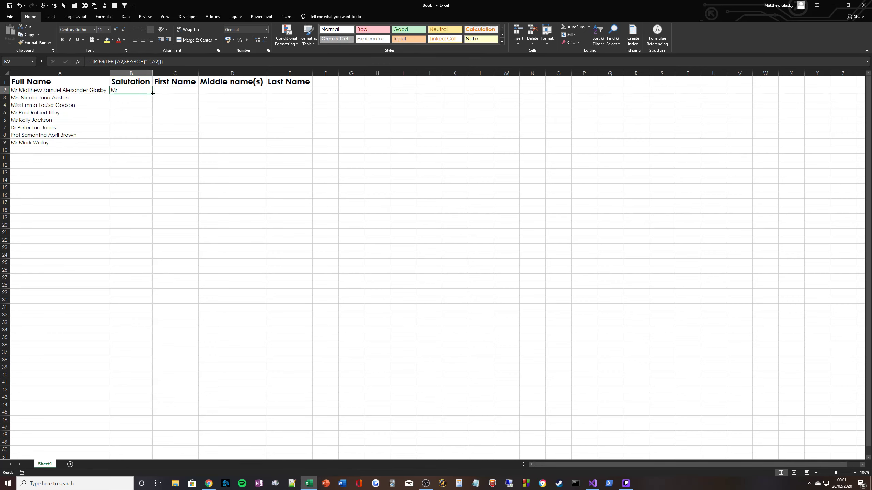
drag(152, 93, 150, 144)
click(132, 97)
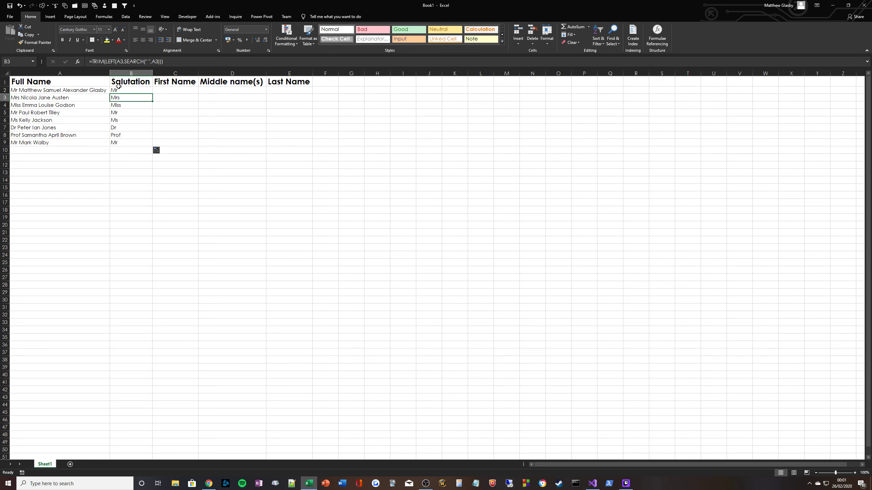
drag(126, 88, 128, 148)
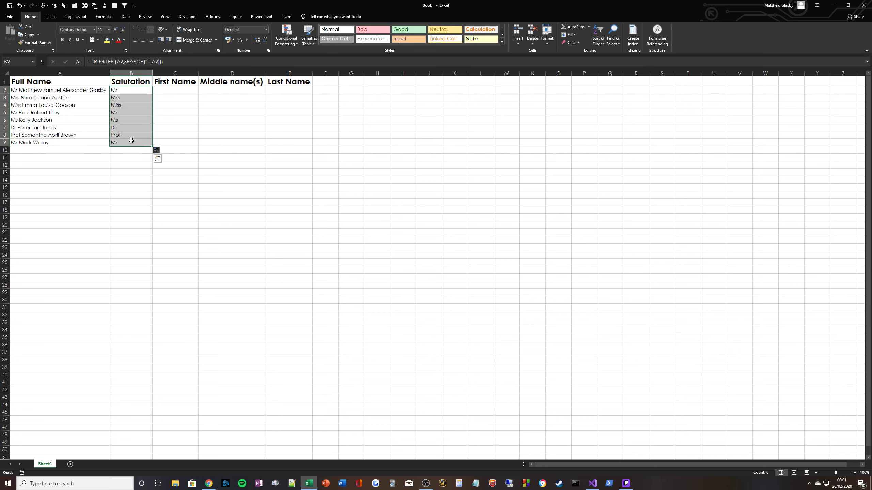
Step: Enter =SUBSTITUTE(A2," ",REPT(" ",LEN(A2))) in C2 to pad the spaces between name parts
key(Right)
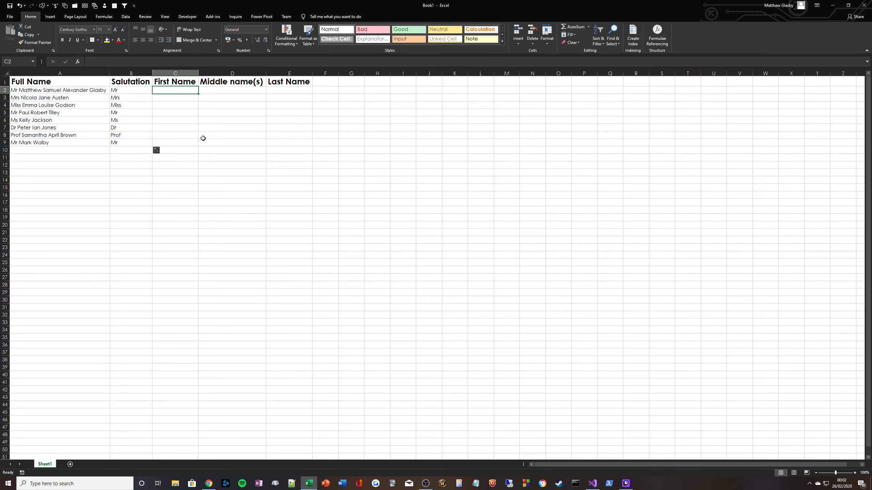
text(=)
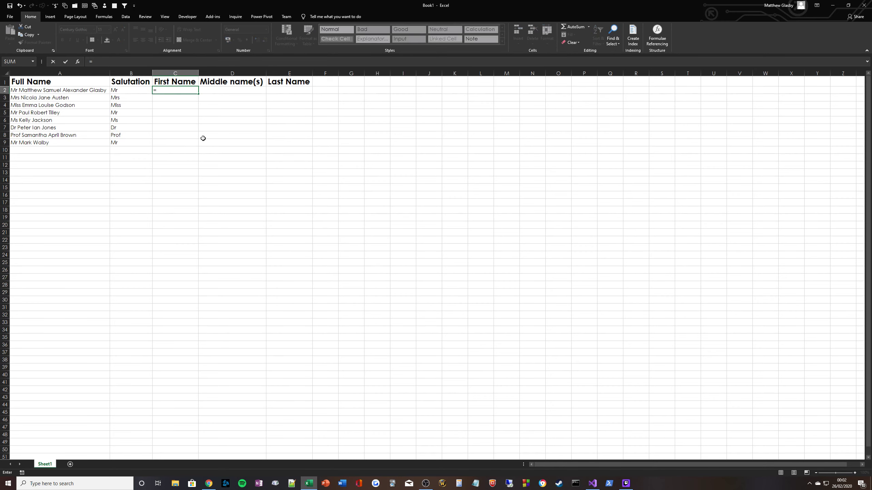
text(SUBSTI)
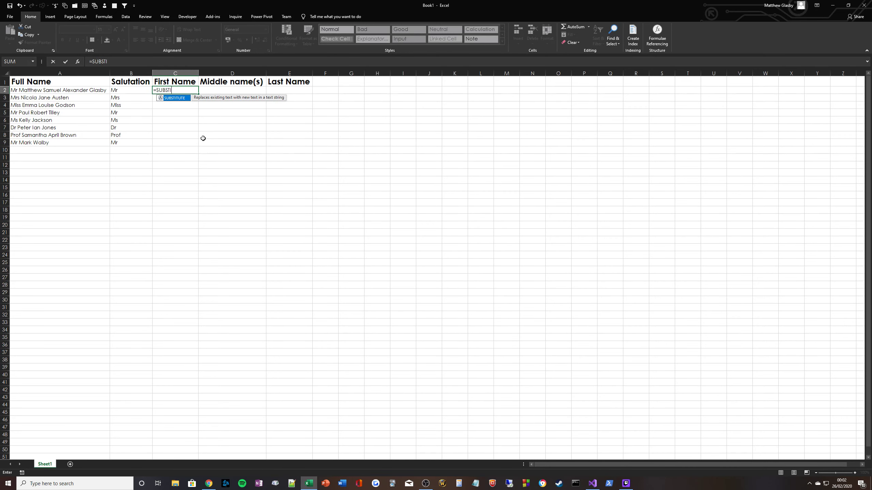
text(TUTE()
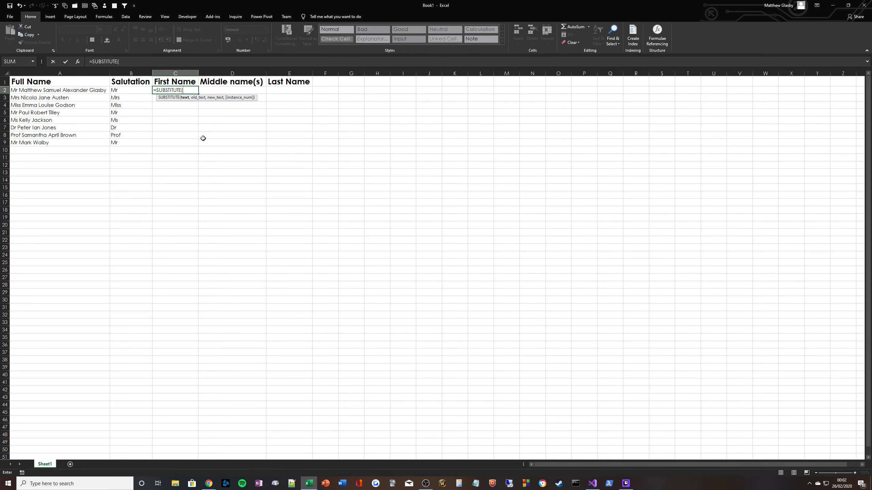
click(75, 91)
text(,)
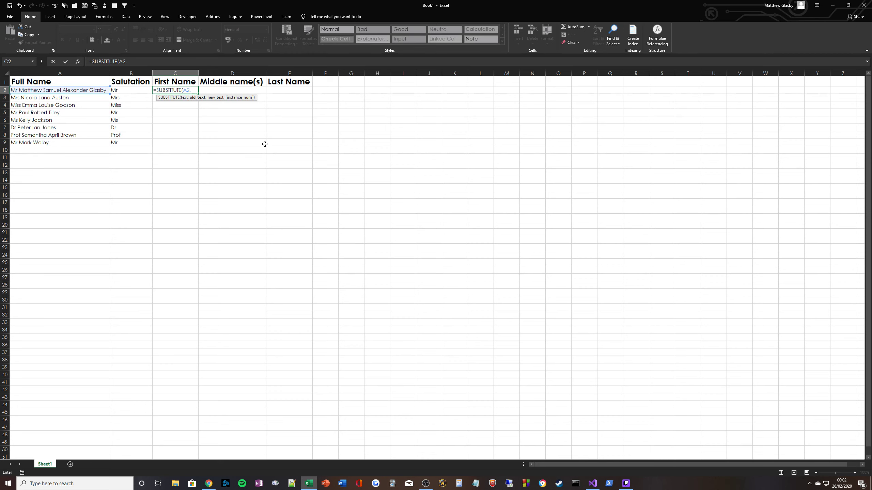
text(" ",REPT()
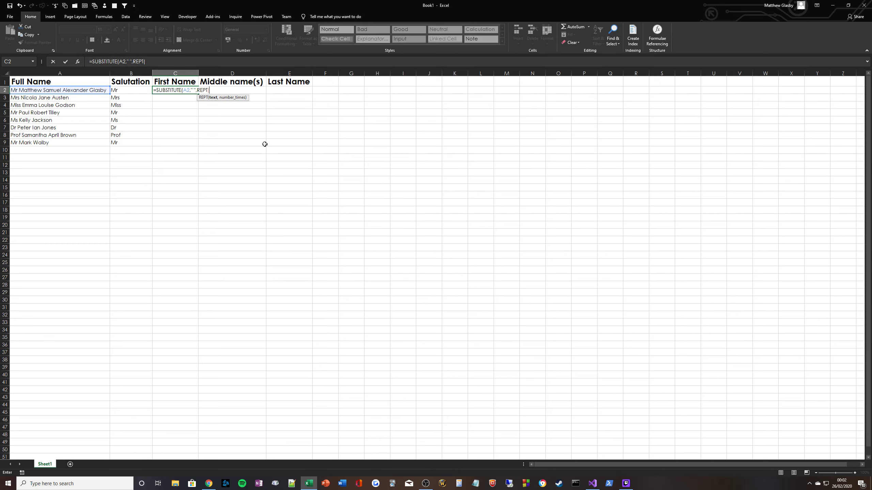
text(" ",LEN(A2)))
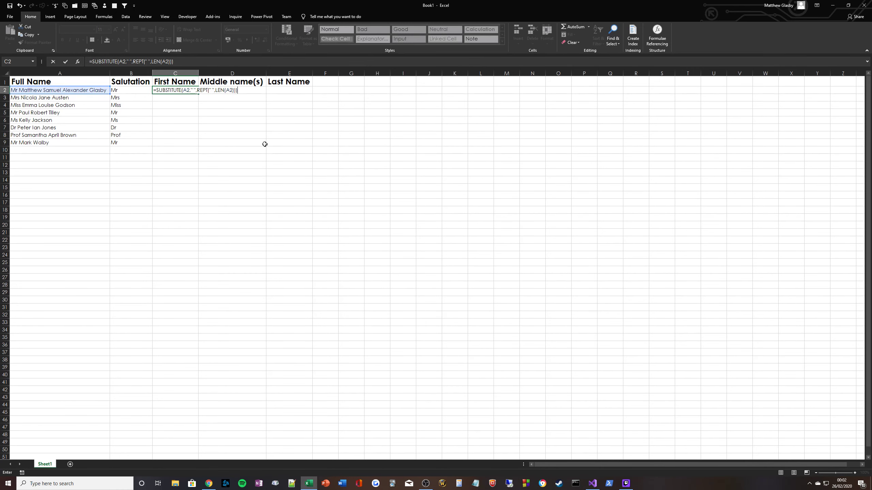
key(ctrl+Return)
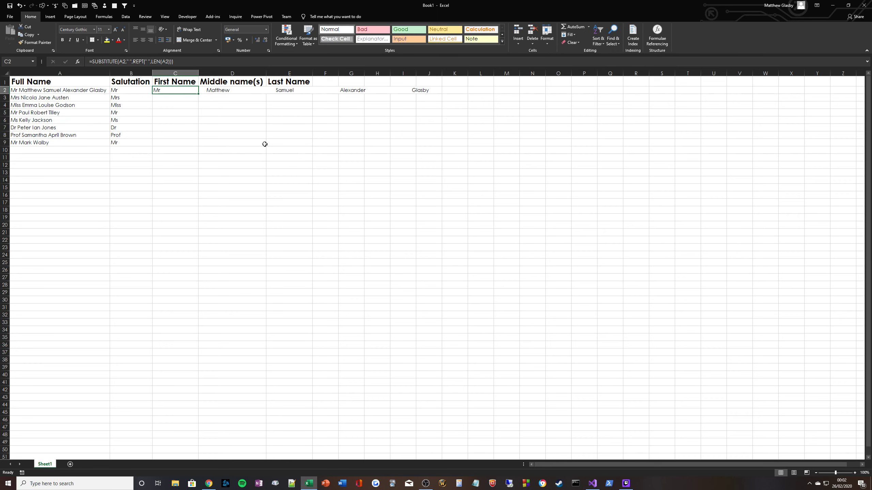
Step: Wrap the C2 formula in MID with start (2-1)*LEN(A2)+1 and length LEN(A2) to pick the second word
click(94, 62)
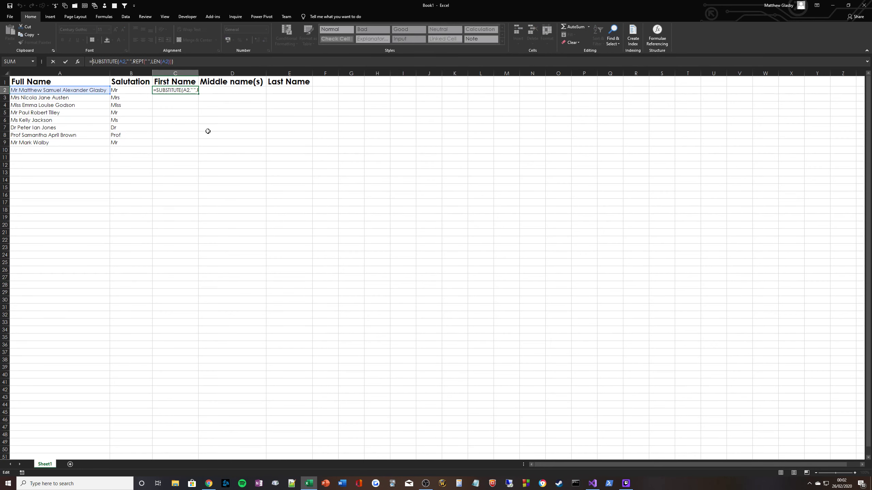
text(MID()
key(End)
text(,)
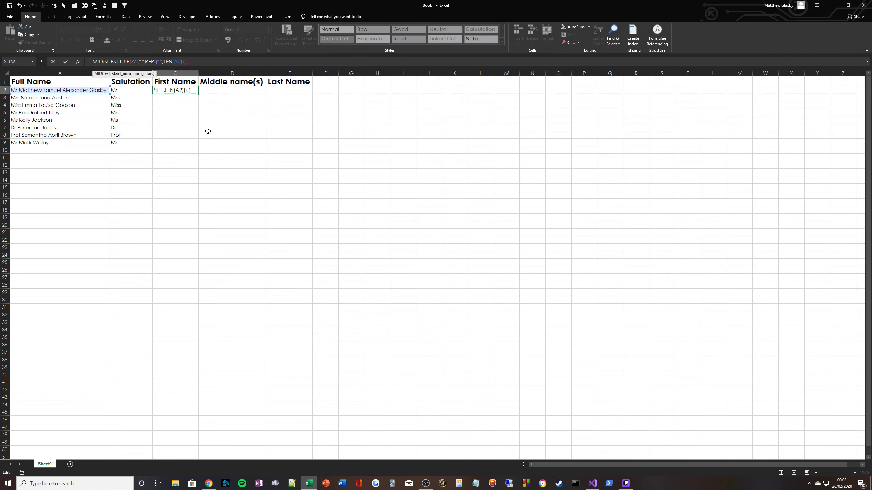
text((2-1))
text(*LEN(A2))
text(+1)
text(,)
text(LEN(A2)
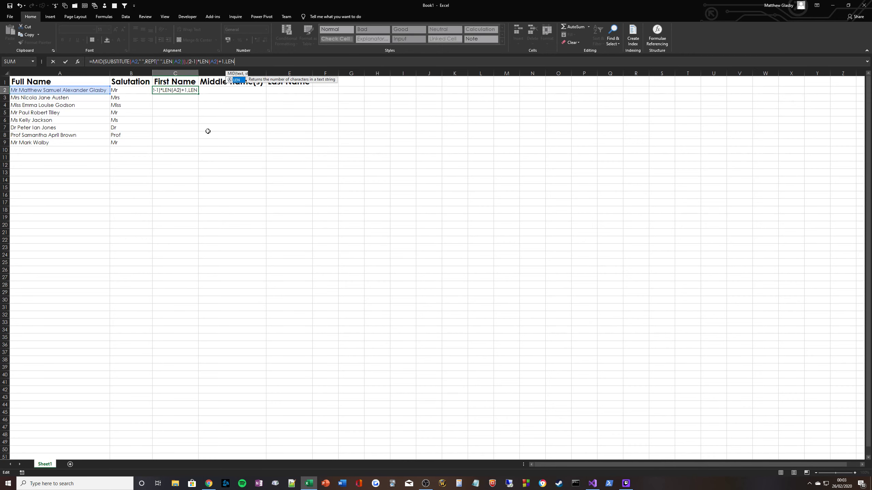
text()))
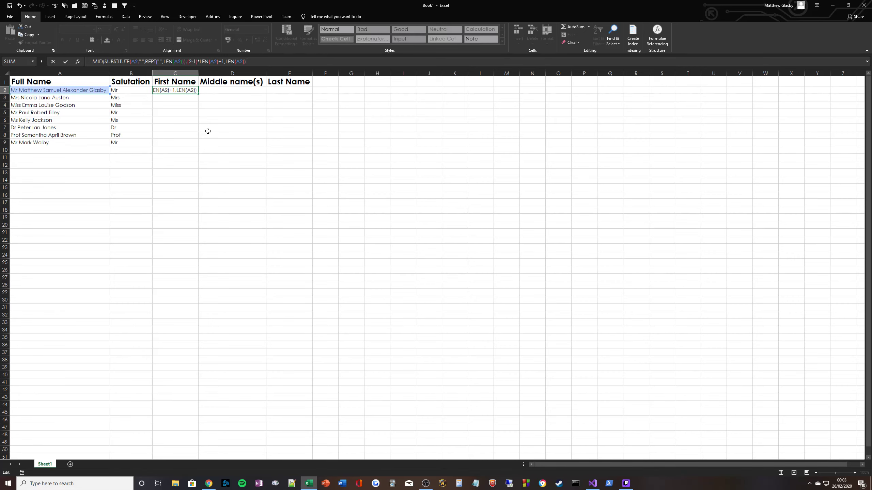
key(ctrl+Return)
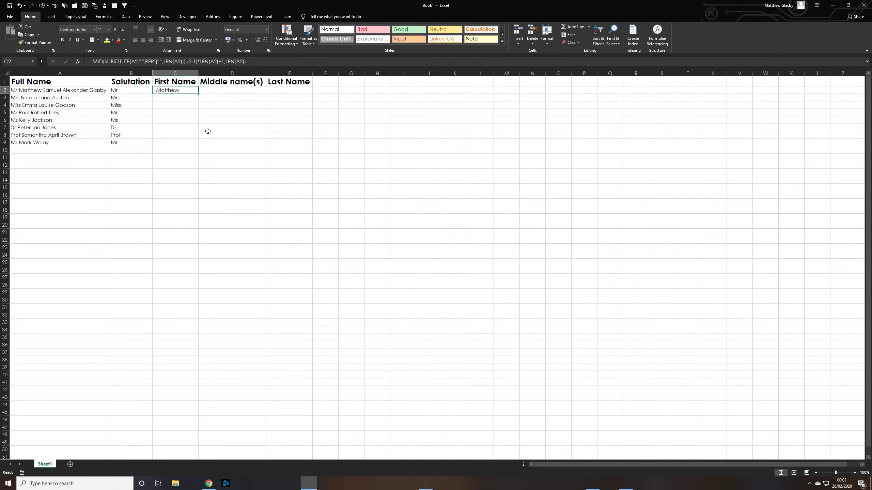
Step: Wrap the C2 first-name formula in TRIM to remove the padding spaces
click(92, 62)
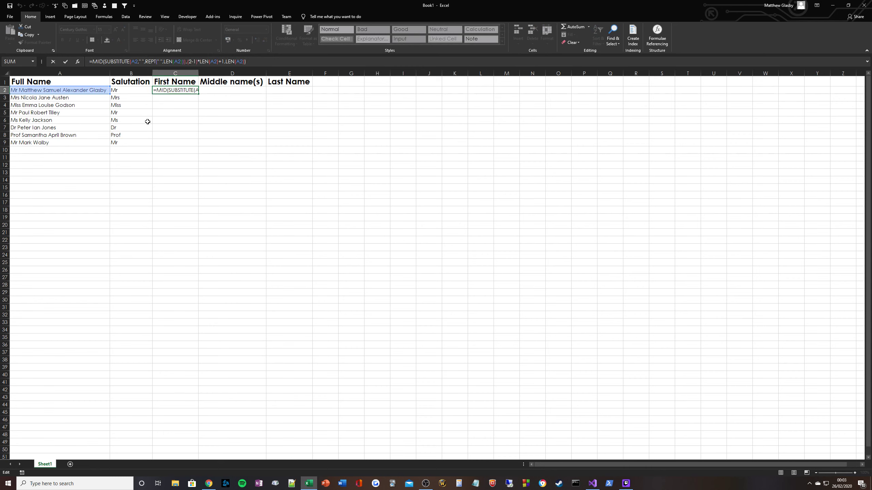
text(TRIM()
key(End)
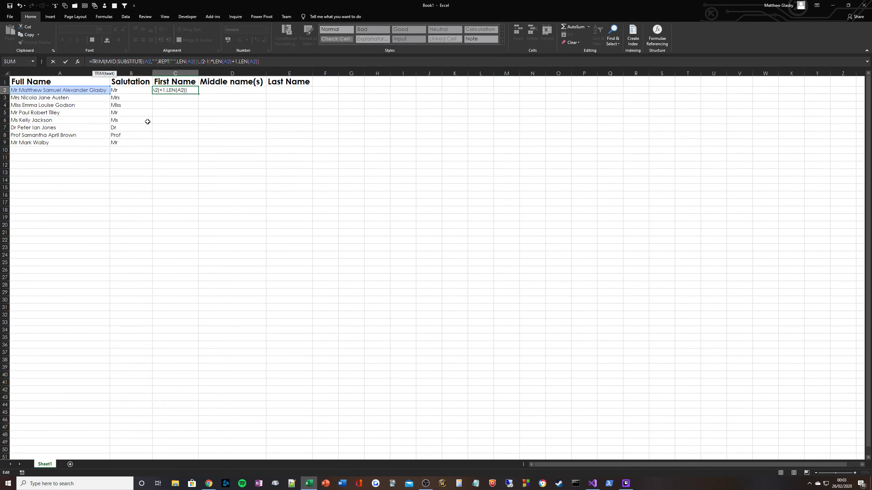
text())
key(ctrl+Return)
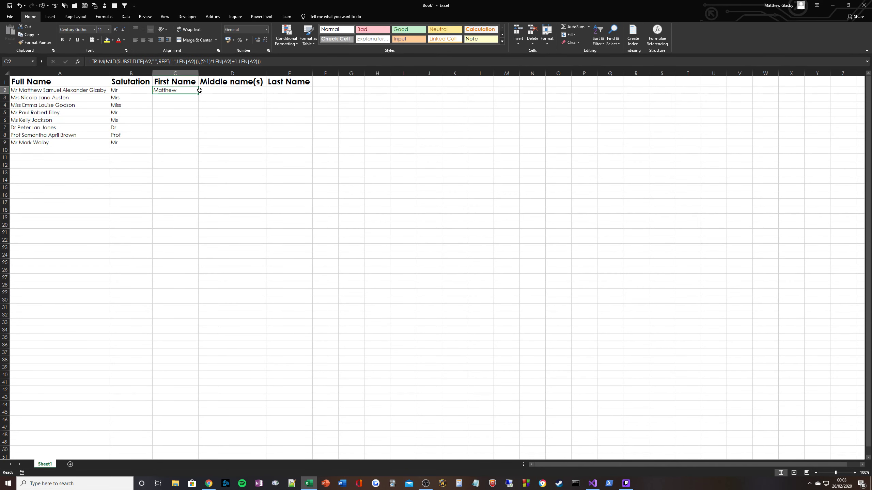
Step: Fill the first-name formula down from C2 to C9 and inspect the resulting cells
drag(201, 92, 193, 145)
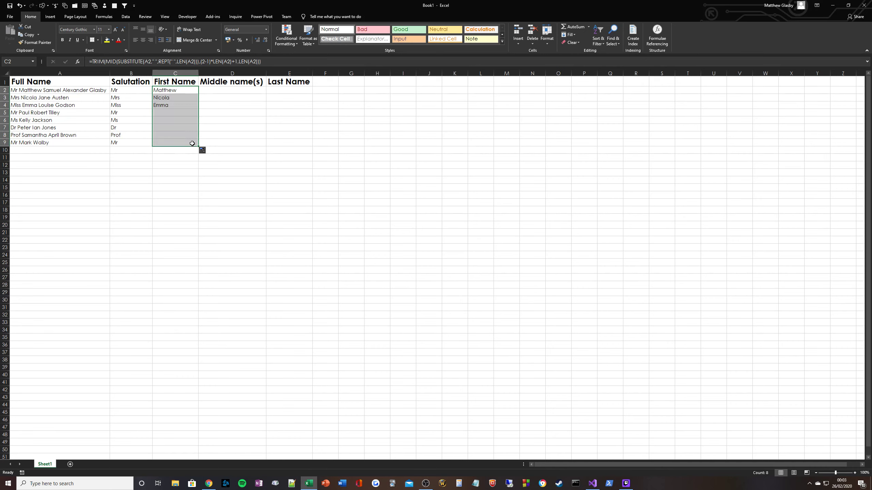
click(168, 93)
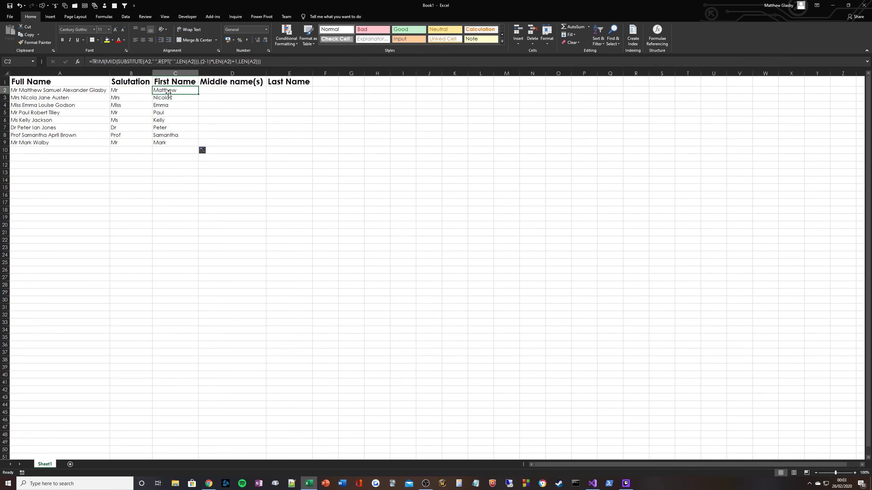
click(168, 98)
click(169, 105)
click(169, 114)
click(170, 120)
click(174, 128)
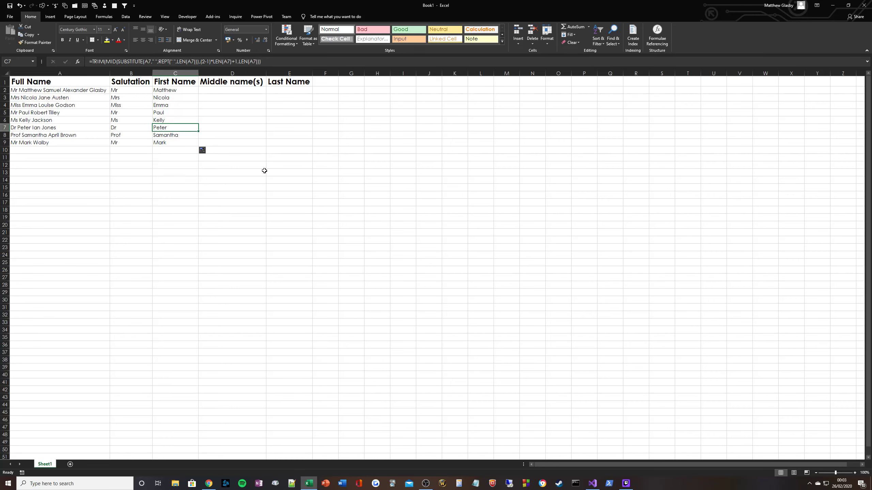
click(299, 91)
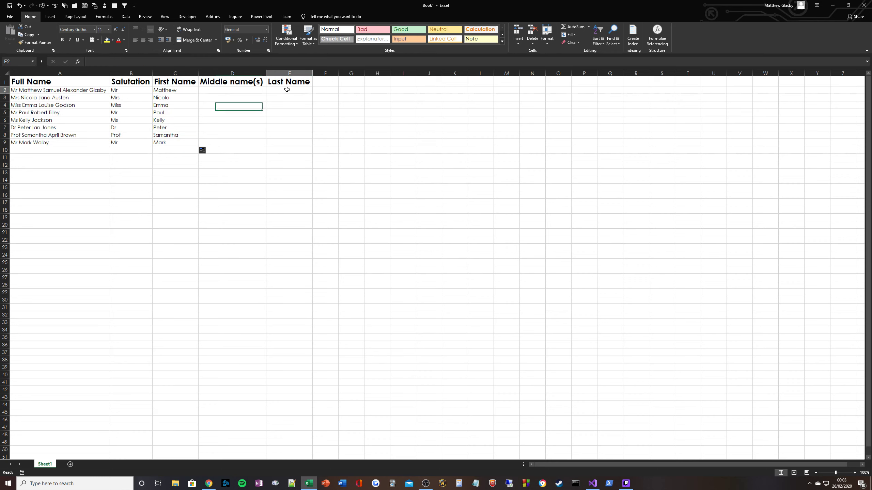
click(326, 142)
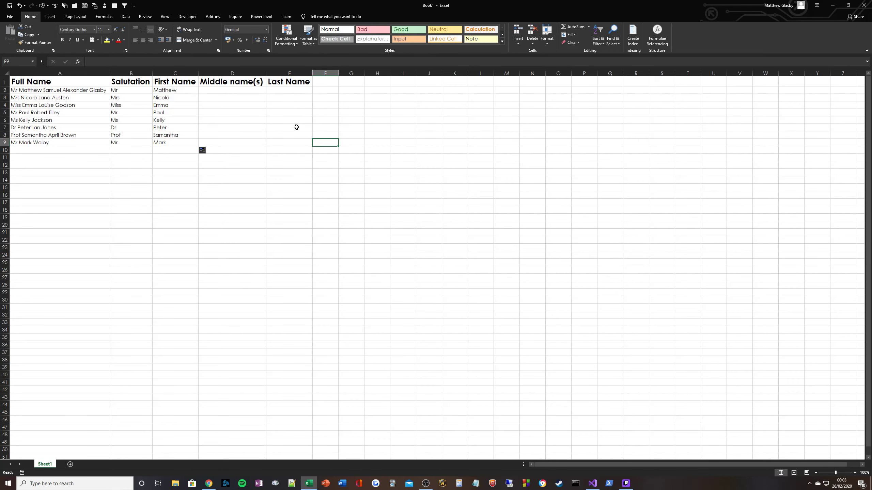
Step: Enter =SUBSTITUTE(A2," ",REPT(" ",LEN(A2))) in E2 to pad the spaces between name parts
click(288, 90)
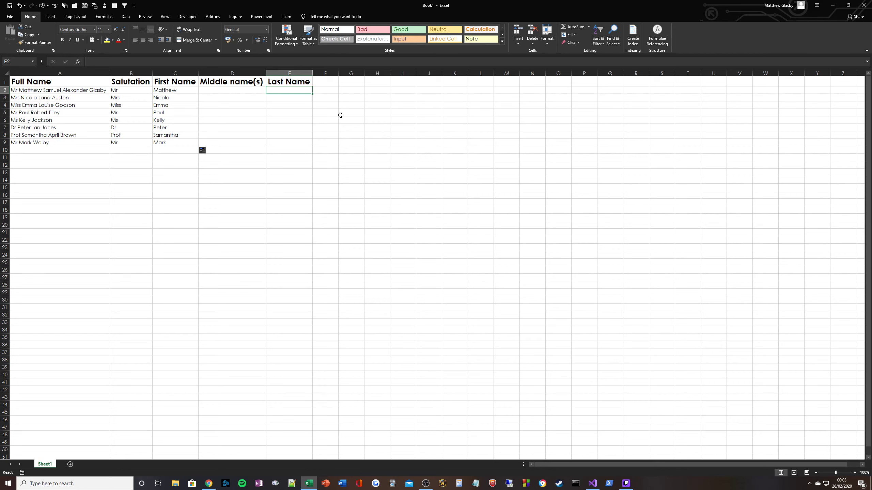
key(Left)
key(Left)
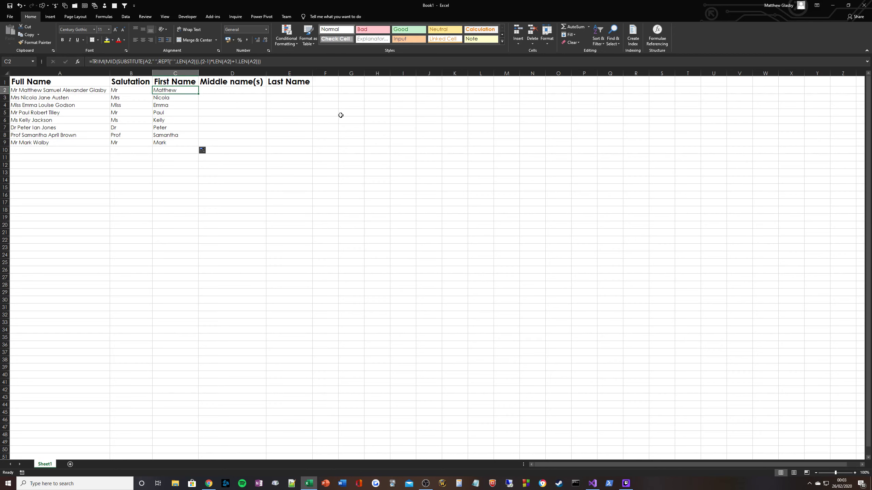
key(Right)
key(Right)
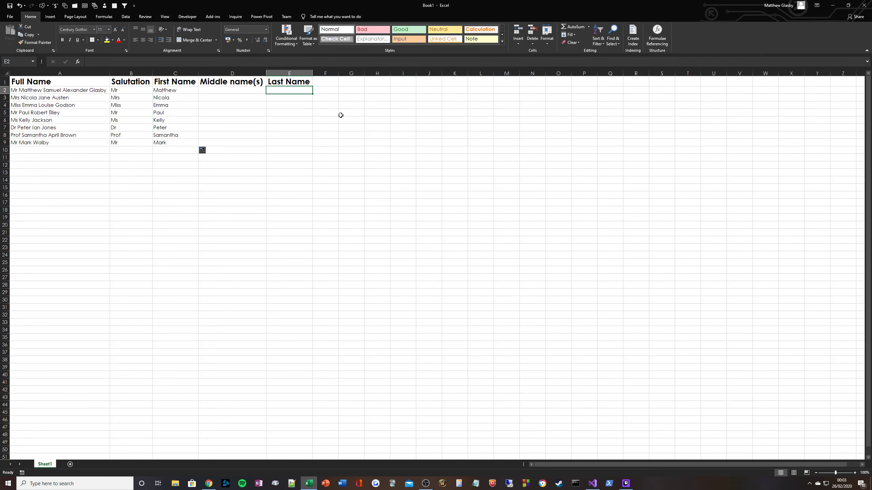
text(=SUBSTITUTE()
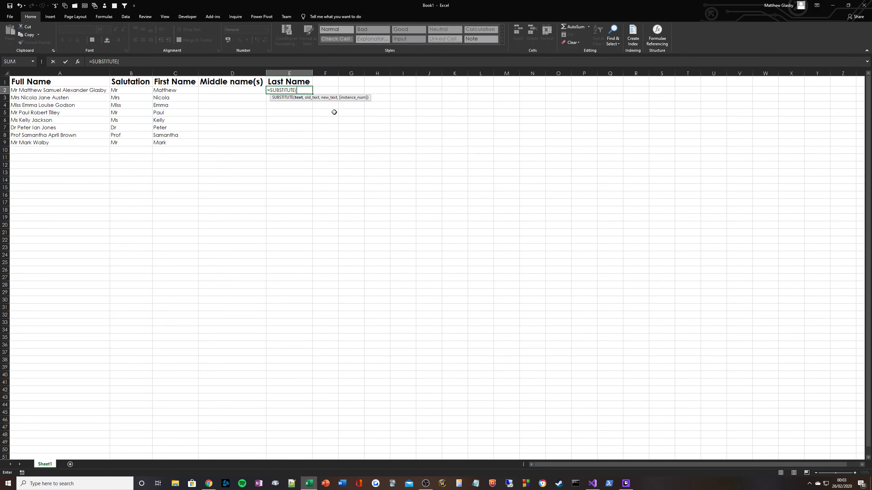
click(79, 90)
text(,)
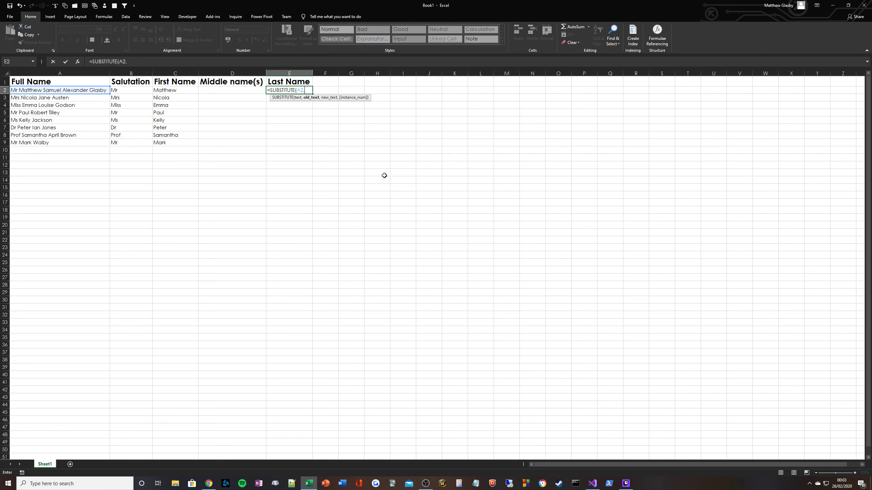
text(" ",R)
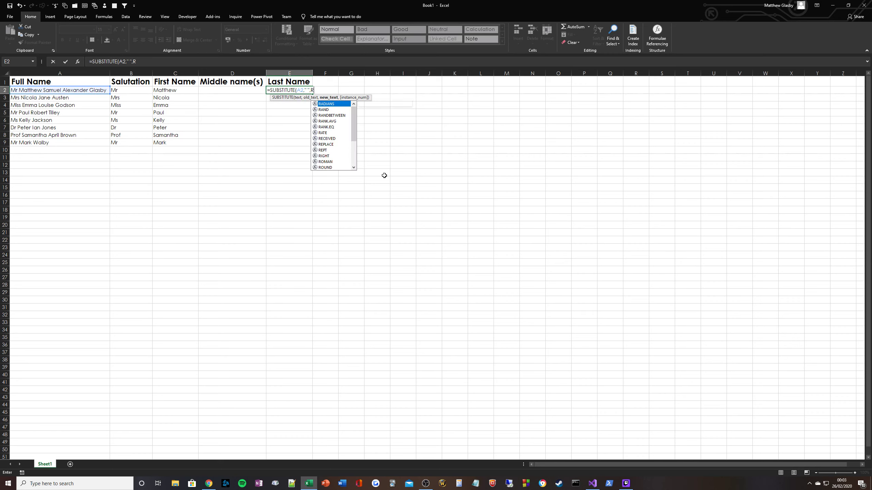
text(EPT(" ",)
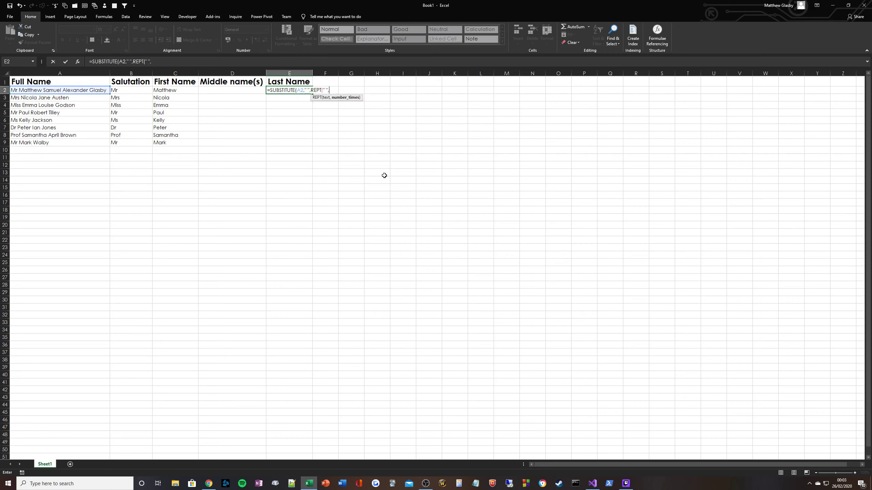
text(LEN(A2)))
key(ctrl+Return)
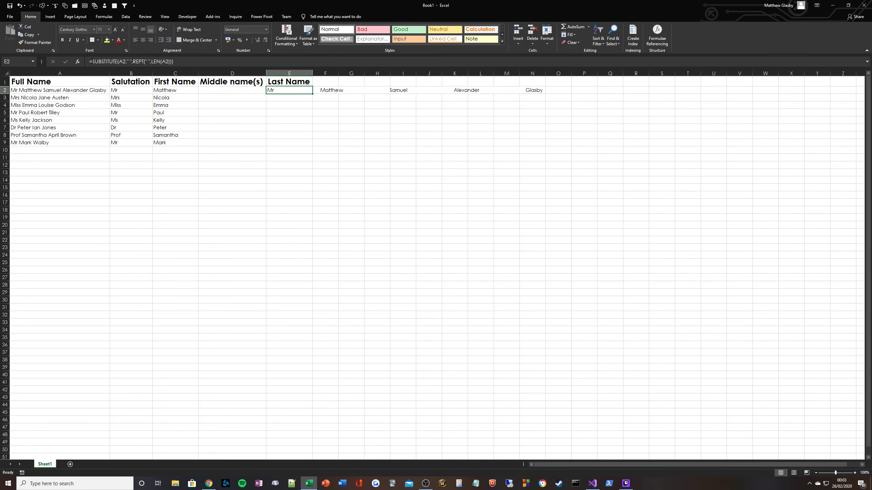
Step: Wrap the E2 formula in RIGHT with length LEN(A2) to take the last word
key(F2)
text(RIGHT()
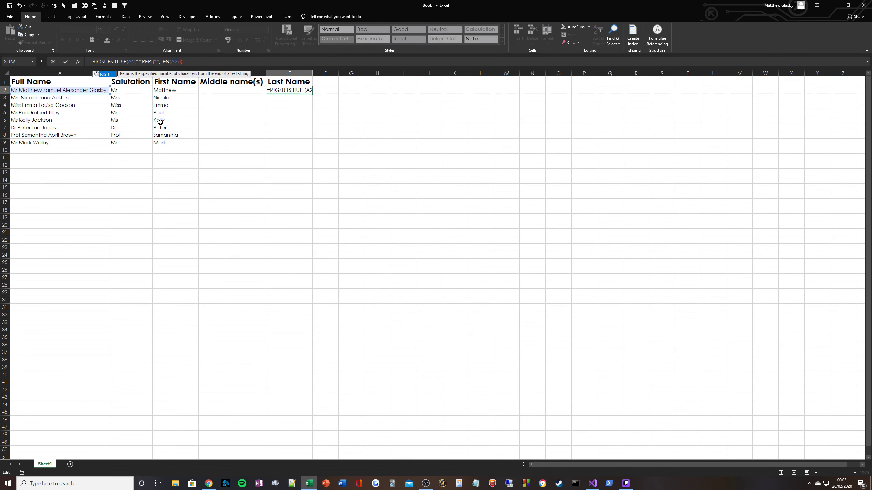
key(End)
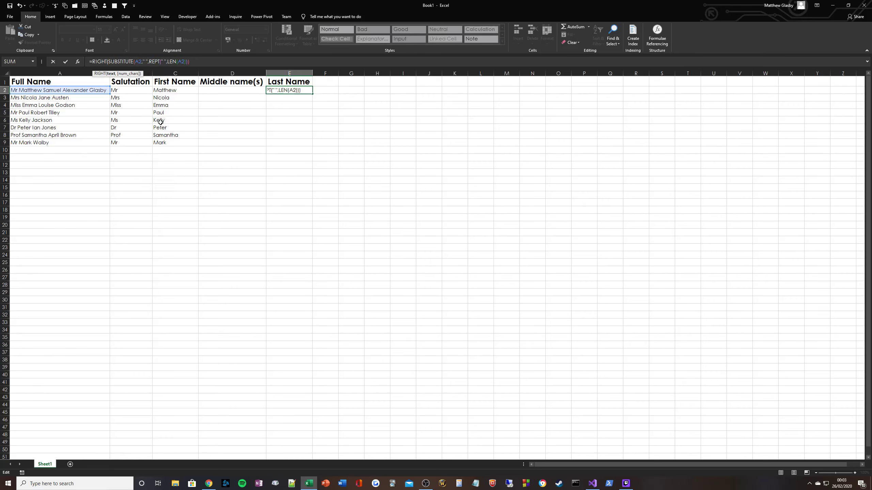
text(),LEN)
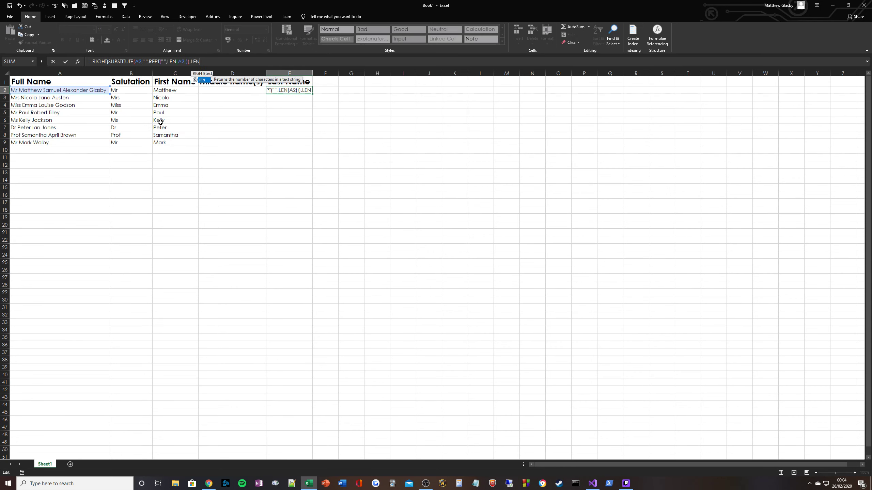
text((A2)))
key(ctrl+Return)
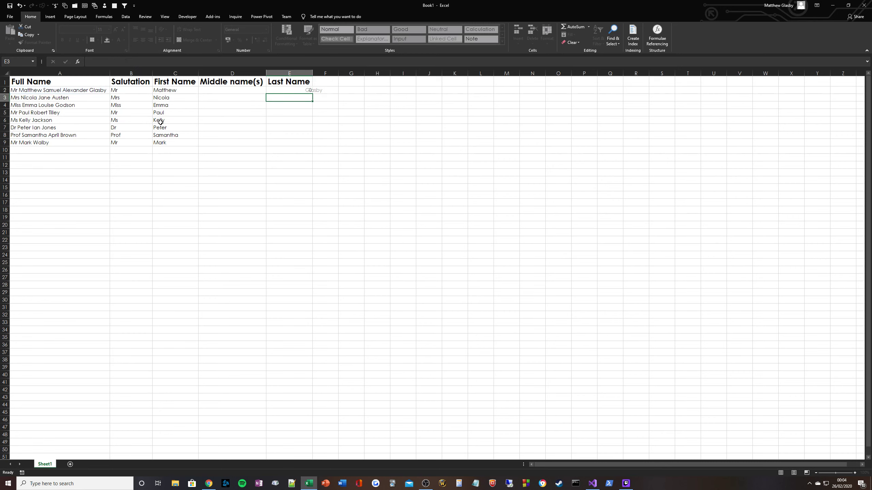
Step: Wrap the E2 last-name formula in TRIM to remove the padding spaces
click(91, 62)
text(TRIM(RIGHT(SUBSTITUTE(A2," ",REPT(" ",LEN(A2))),LEN(A2)
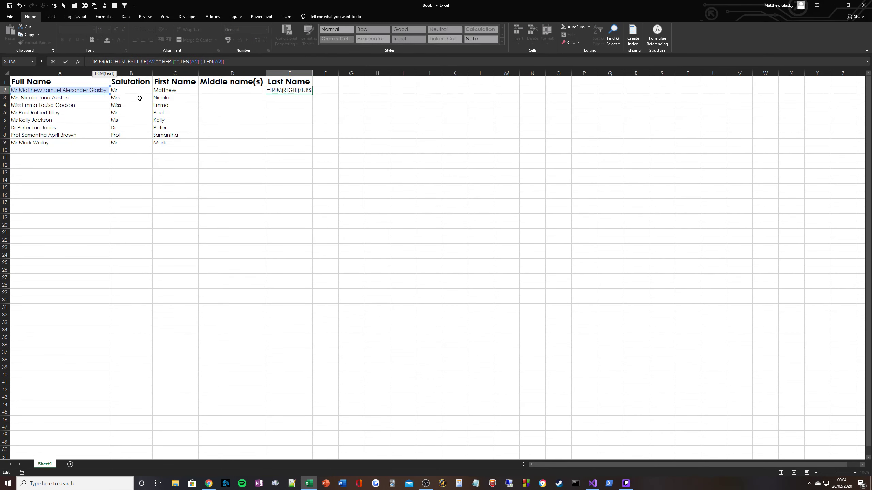
key(End)
text())
key(Return)
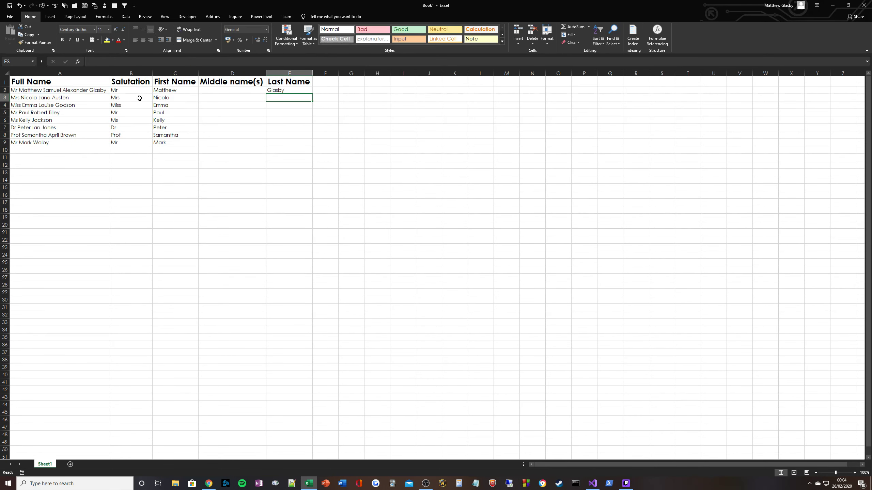
Step: Fill the last-name formula down from E2 to E9 and inspect the resulting cells
click(287, 91)
drag(313, 94, 301, 142)
click(244, 155)
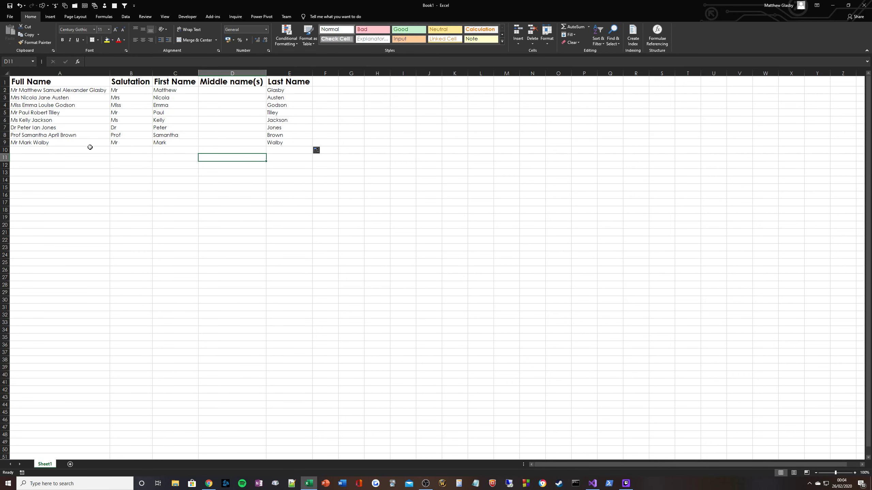
click(50, 143)
click(273, 136)
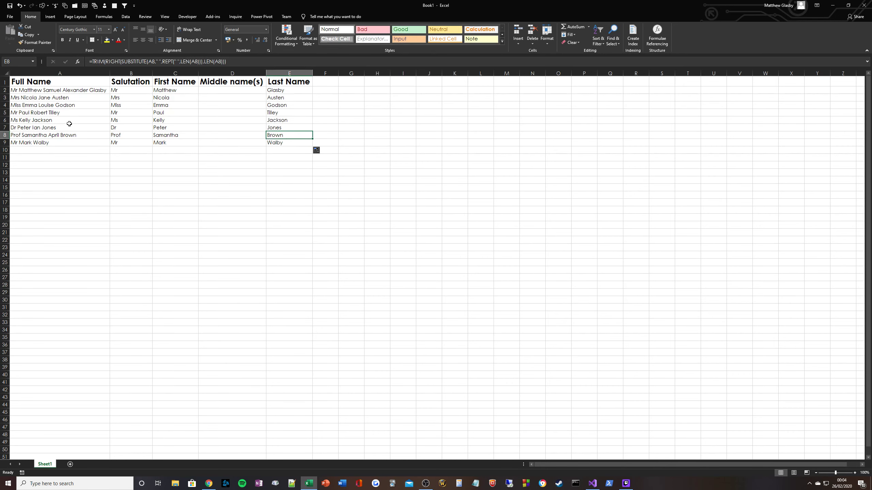
click(290, 115)
click(236, 90)
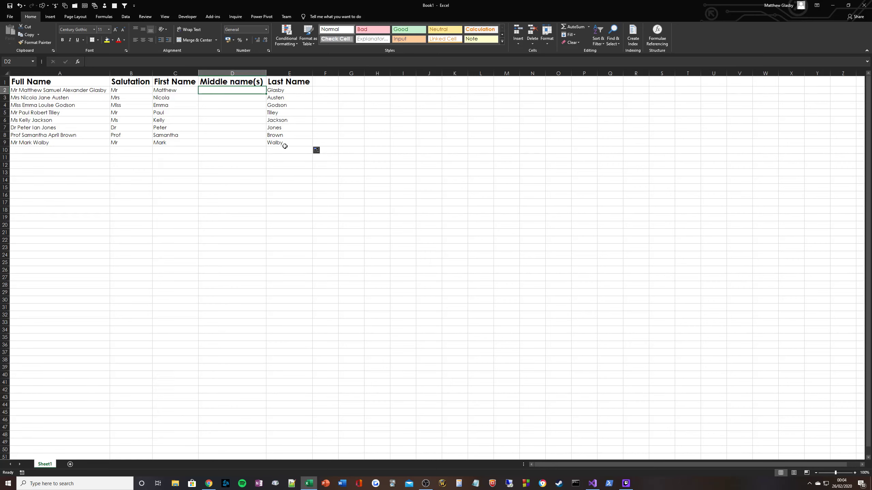
Step: Enter =LEN(A2)-LEN(SUBSTITUTE(A2," ","")) in D2 to count the spaces in the full name
text(=LEN()
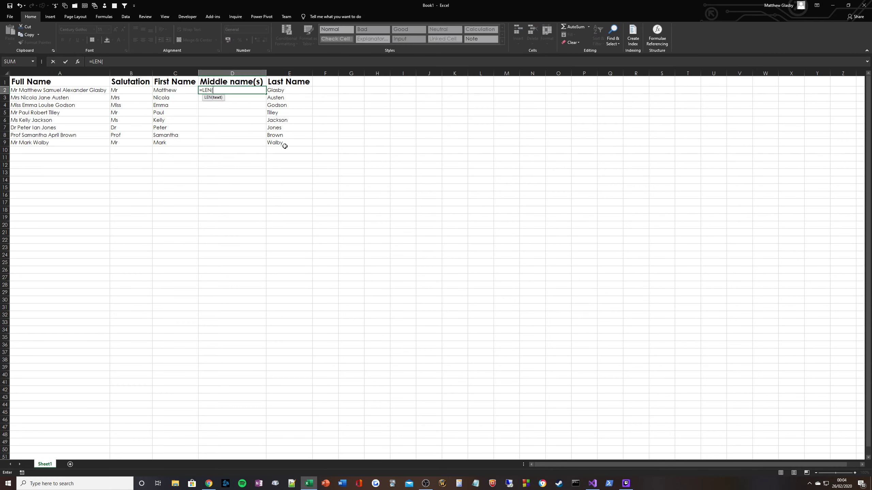
click(80, 91)
text()-LEN(S)
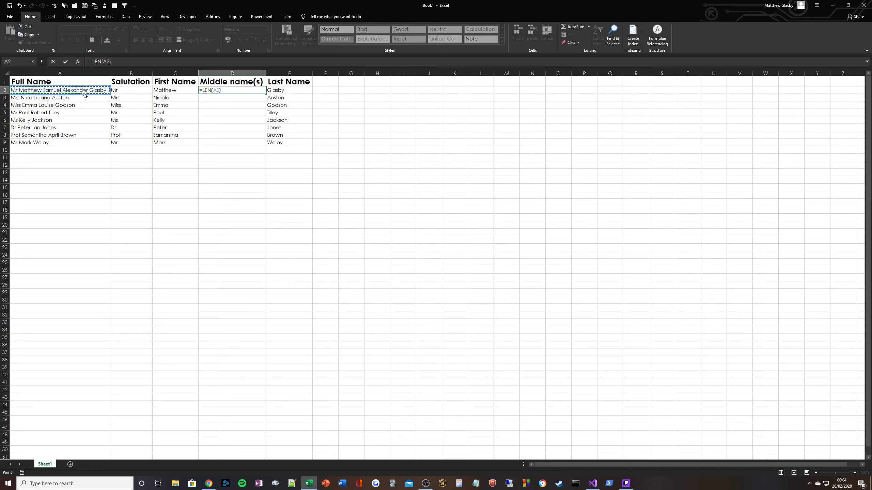
text(UBSTITUTE()
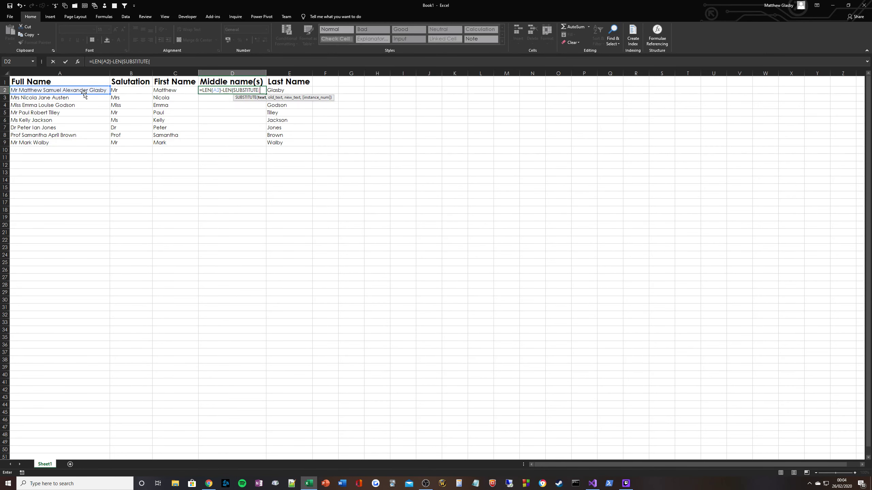
click(86, 91)
text(," ","")))
key(ctrl+Return)
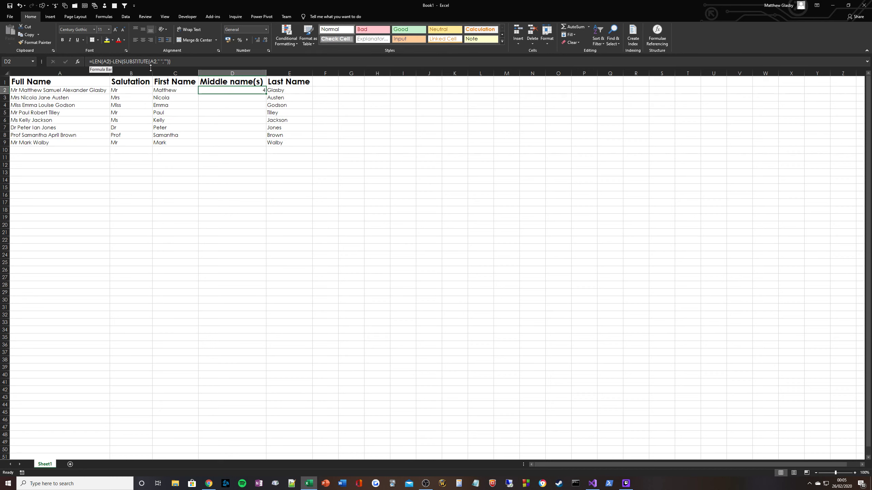
Step: Subtract 2 from the D2 space count and wrap the whole expression in parentheses
click(199, 63)
text(-2))
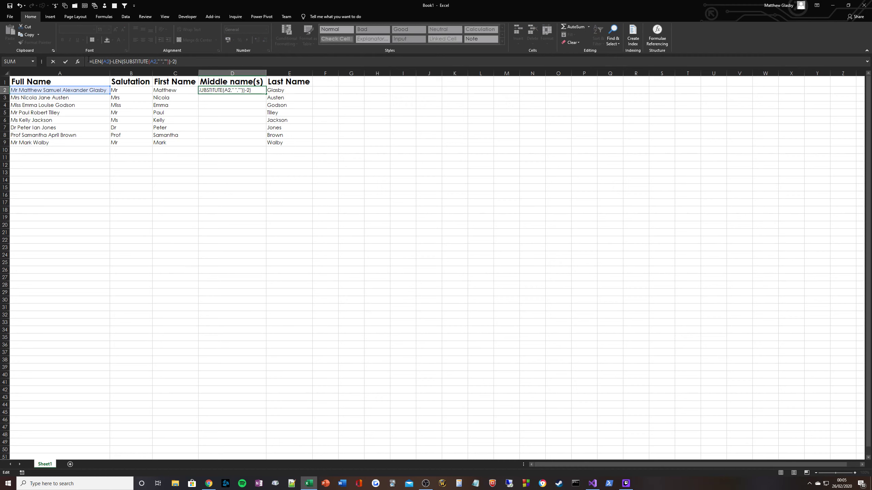
click(92, 62)
text(()
key(ctrl+Return)
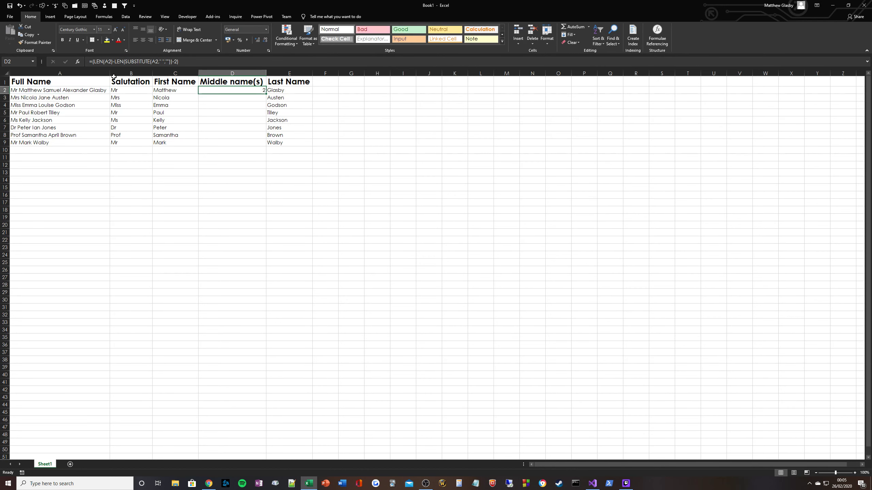
Step: Fill the D2 formula down to D9 and inspect the counts in each row
drag(266, 94, 261, 145)
click(256, 166)
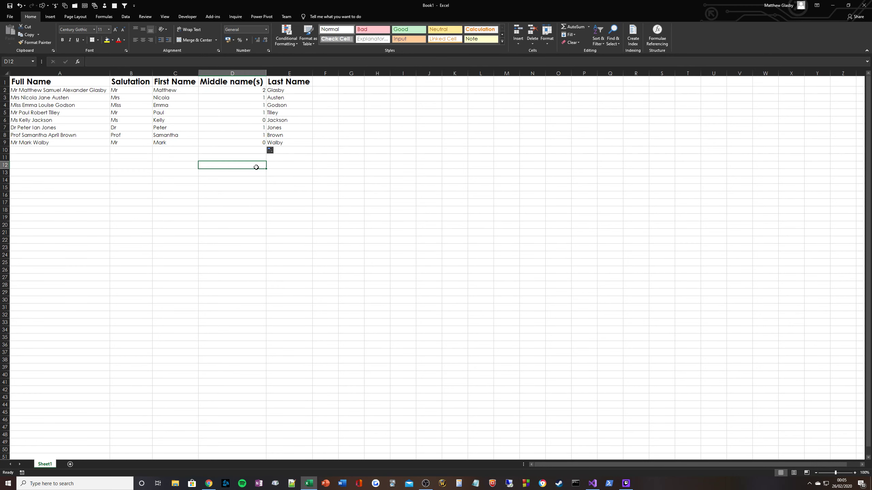
click(254, 119)
click(244, 90)
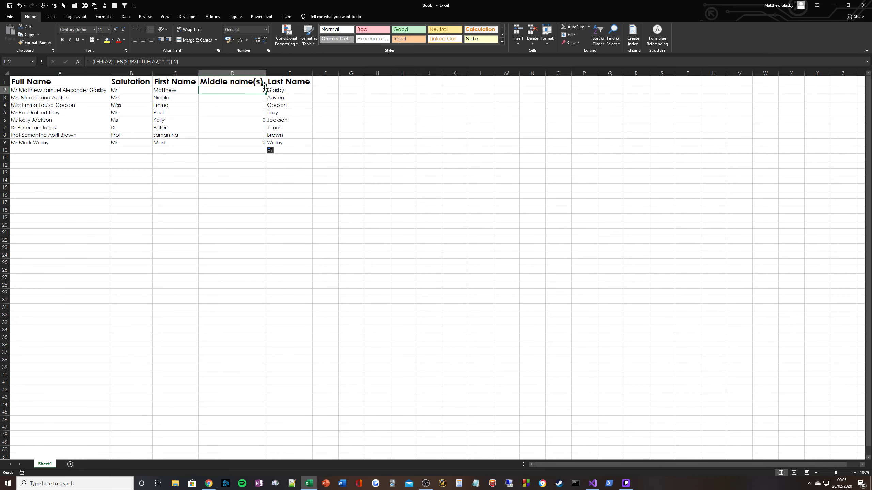
click(234, 98)
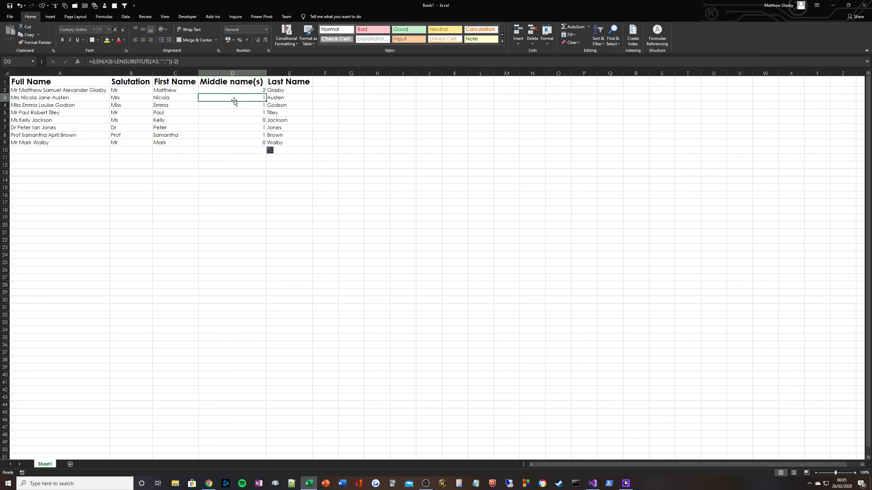
click(235, 107)
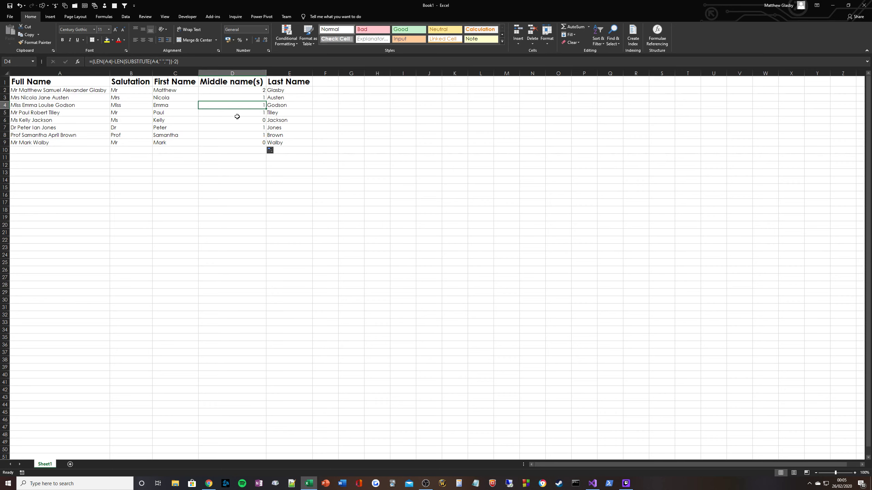
click(238, 115)
click(239, 120)
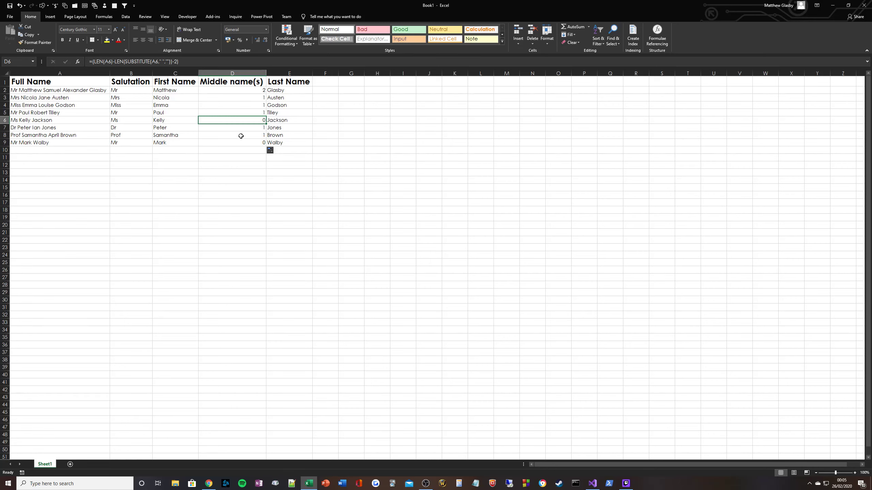
click(237, 144)
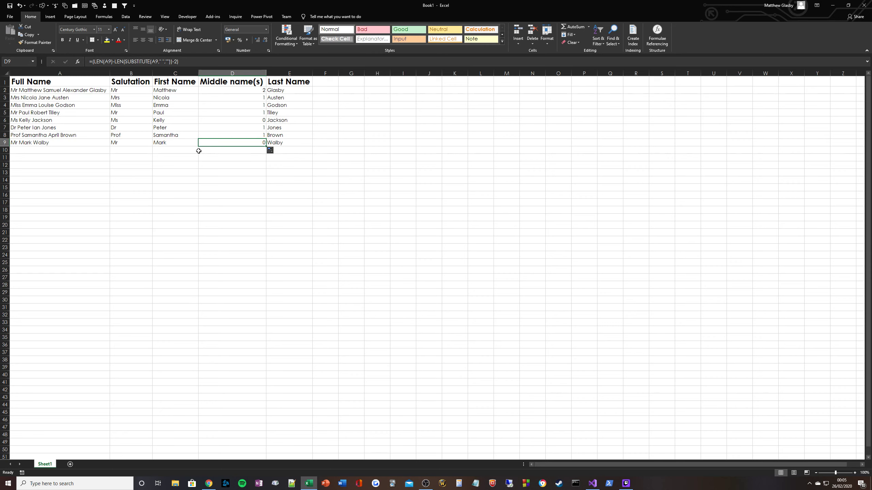
Step: In D2, replace the full-name reference with SUBSTITUTE(A2," ",REPT(" ",LEN(A2))) at the start of the formula
click(229, 89)
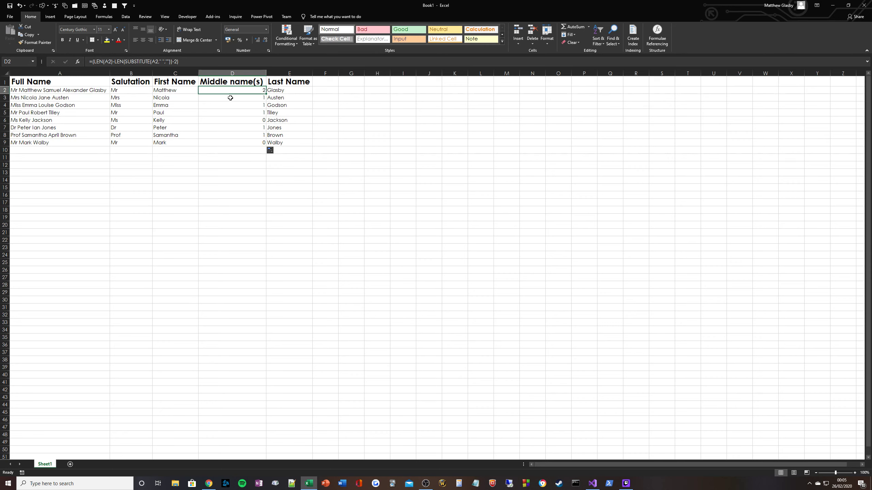
click(230, 97)
click(231, 90)
click(99, 64)
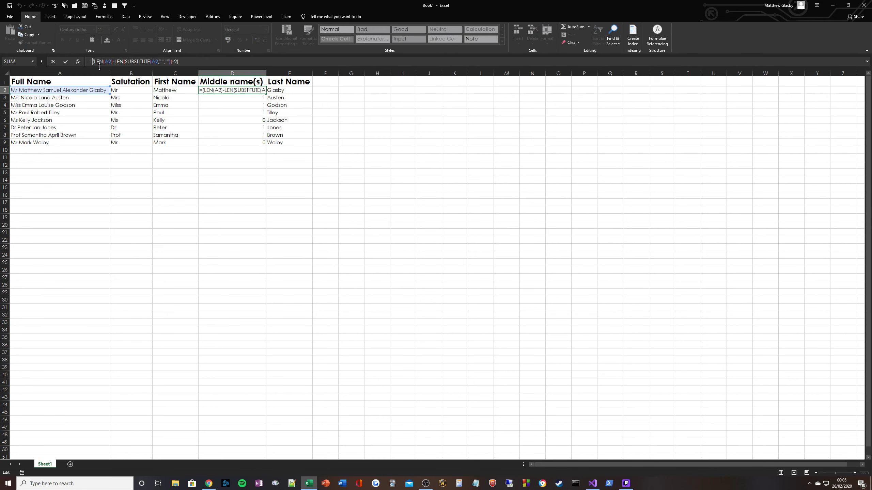
text(SUBSTITUTE()
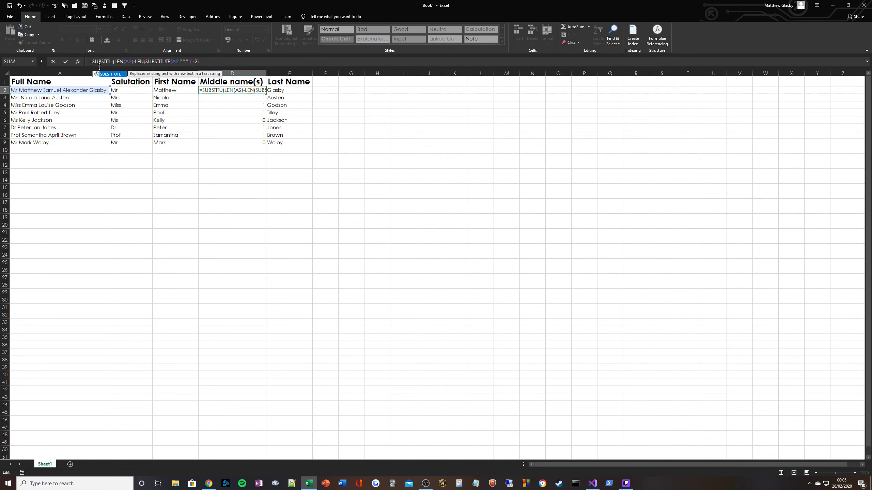
click(103, 90)
text(,)
text(" ",REPT()
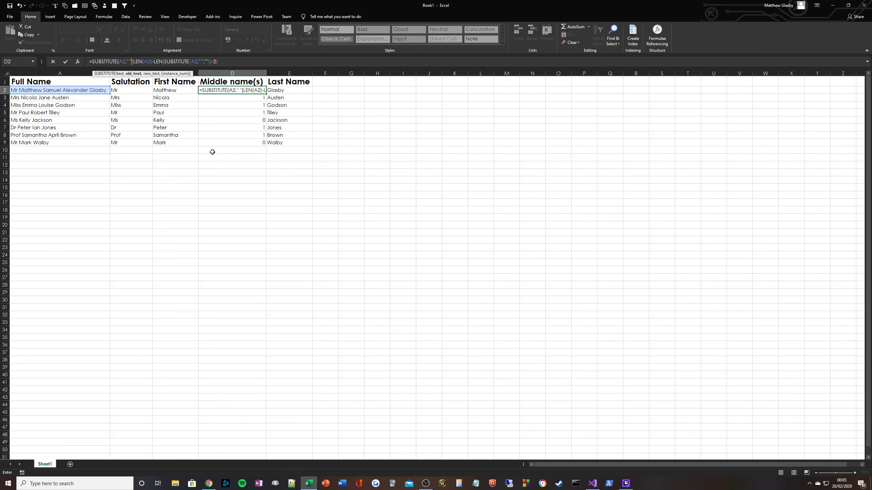
text(" ",)
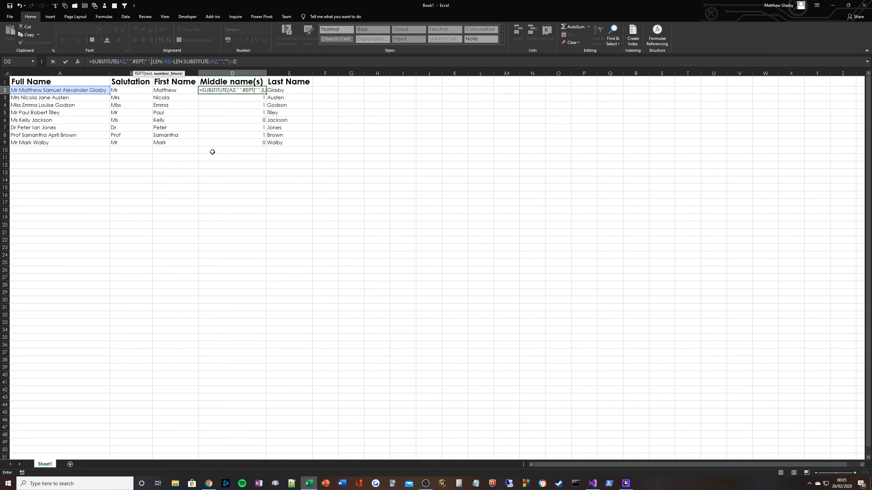
text(LEN(A2)))
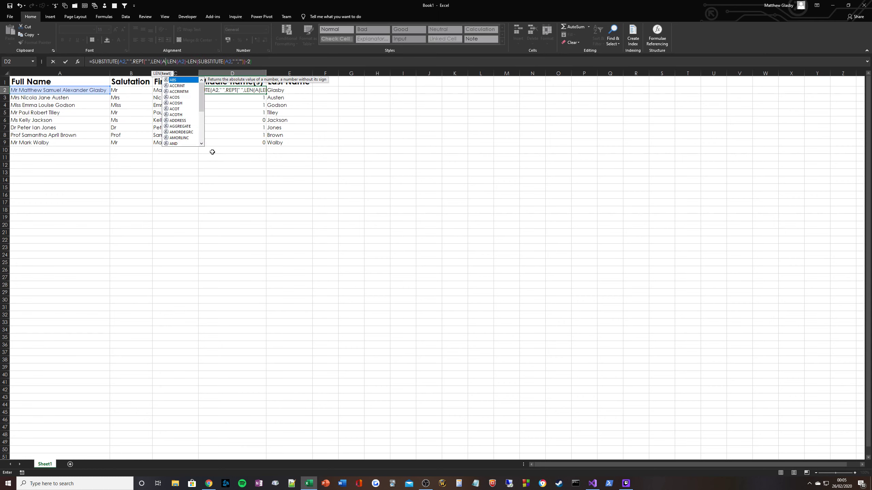
text())
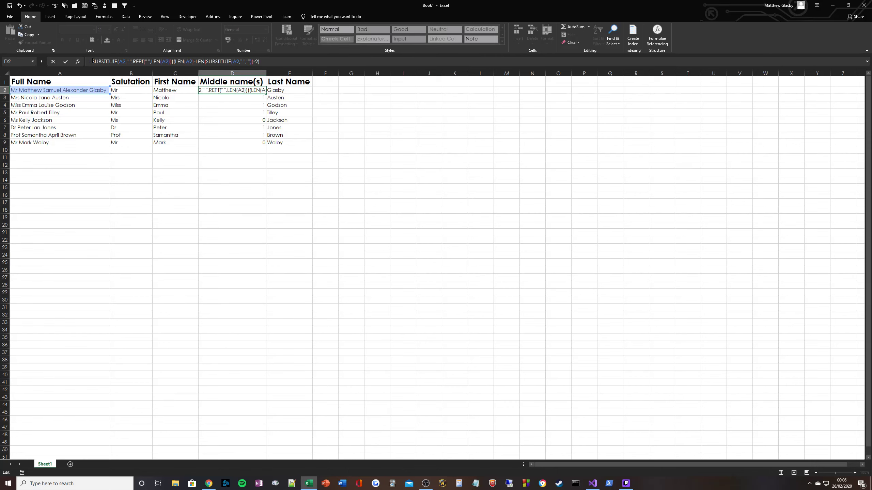
Step: Wrap the D2 expression in MID with start (3-1)*LEN(A2)+1 and length as the space count multiplied by LEN(A2)
text(MID()
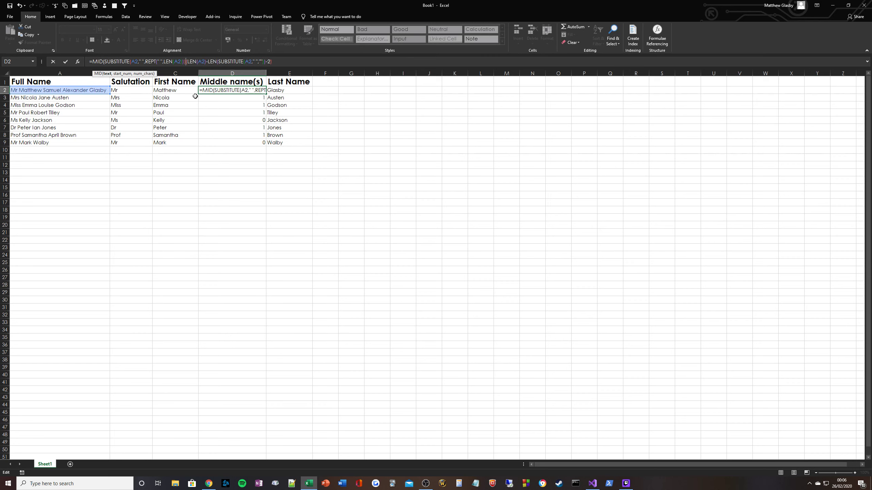
text(,)
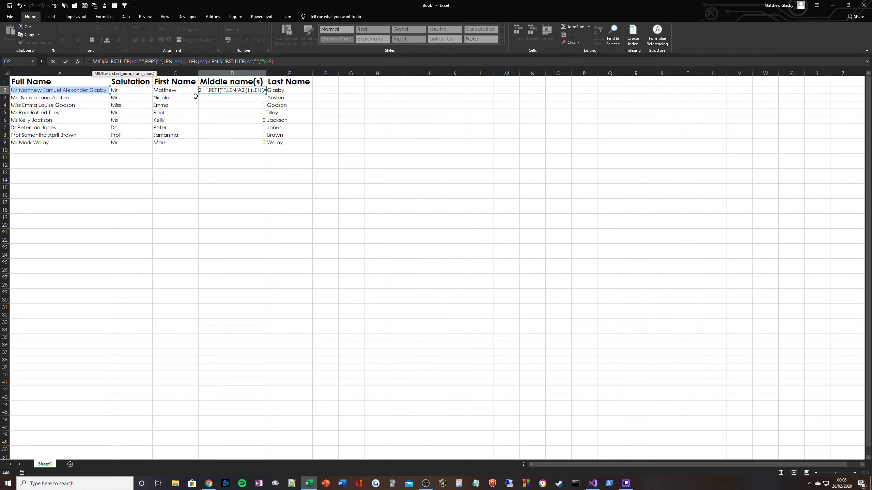
text((3-1)*)
text(LEN(A2))
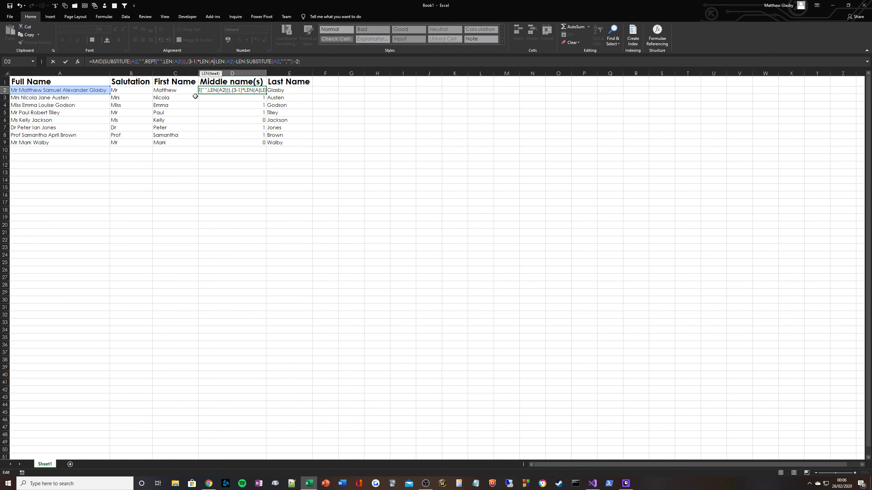
text(+1)
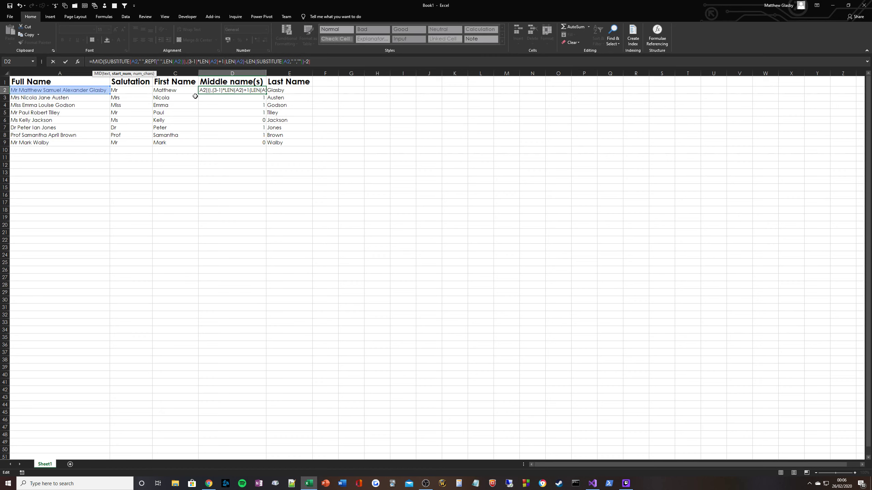
text(,)
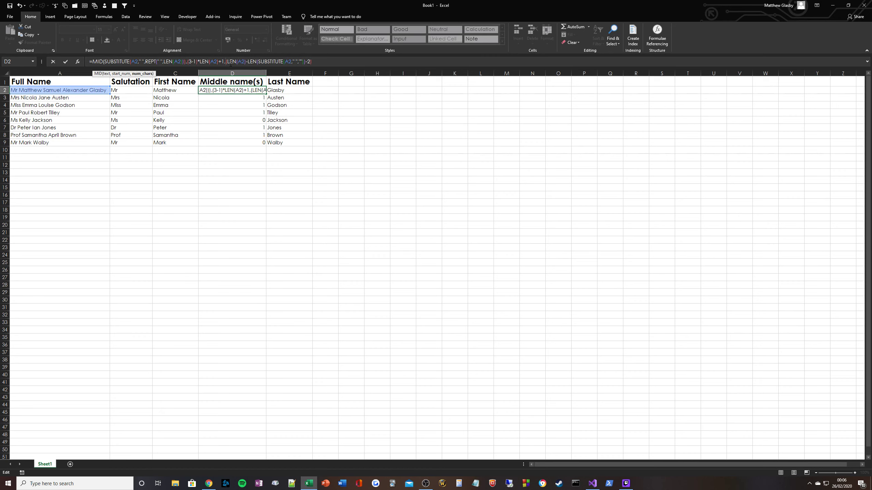
text()*LEN(A2))
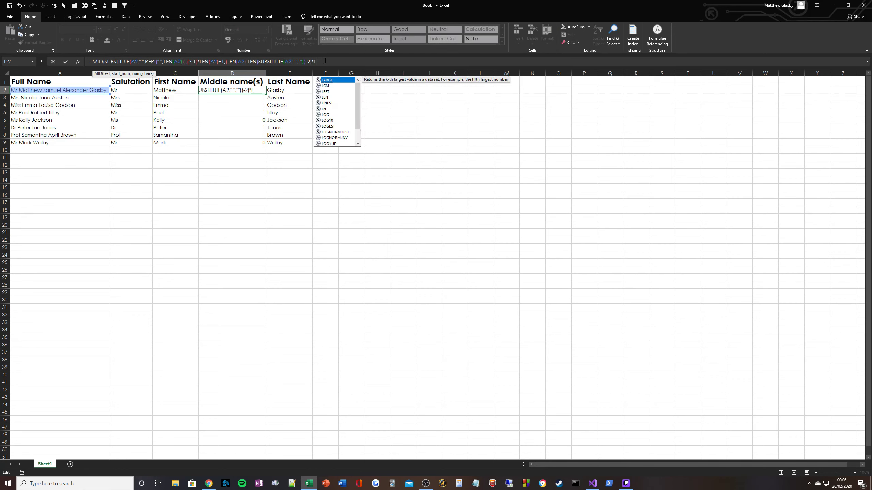
key(ctrl+Return)
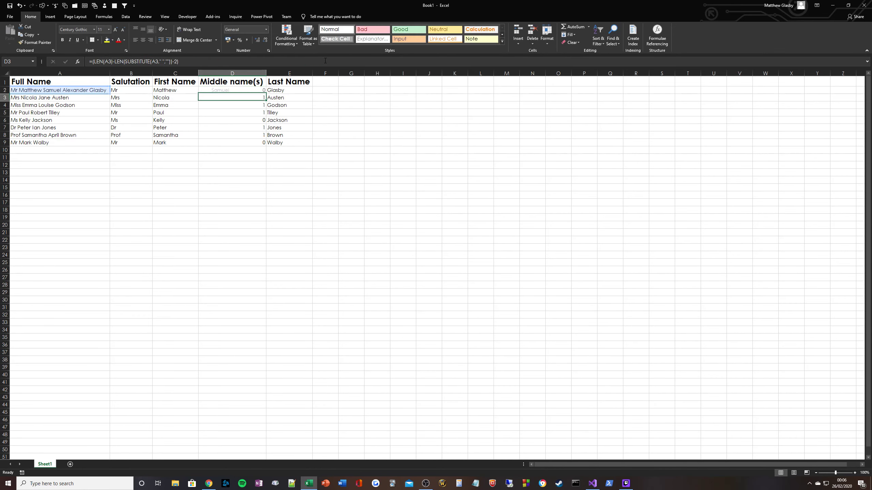
Step: Wrap the whole D2 formula in TRIM to extract the middle name(s)
click(92, 64)
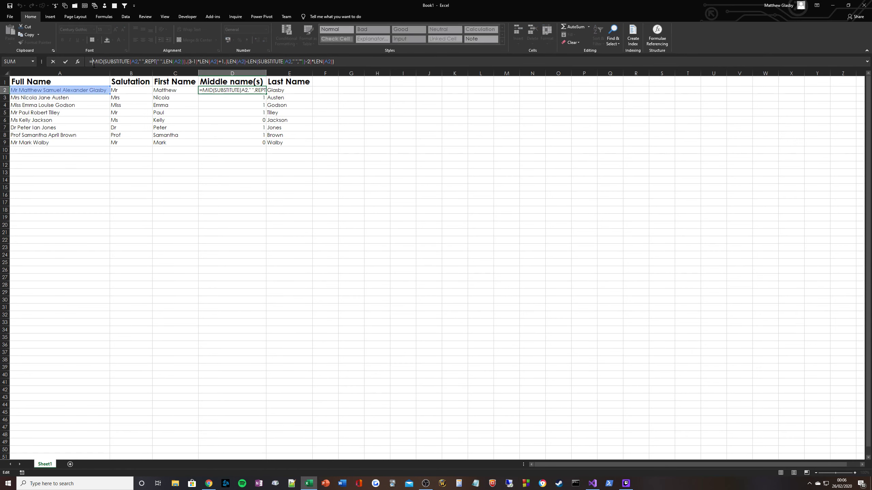
text(TRIM()
key(End)
text())
key(ctrl+Return)
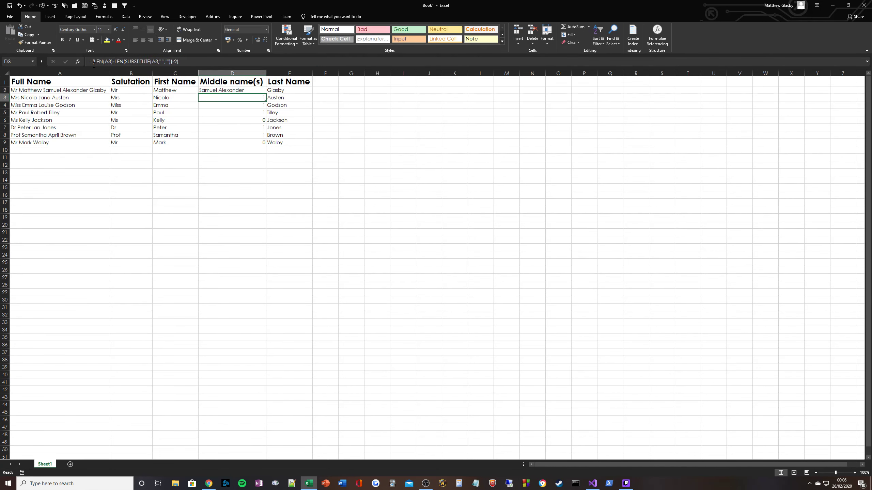
Step: Fill the middle-name formula down from D2 to D9
drag(266, 94, 263, 142)
click(229, 99)
click(229, 99)
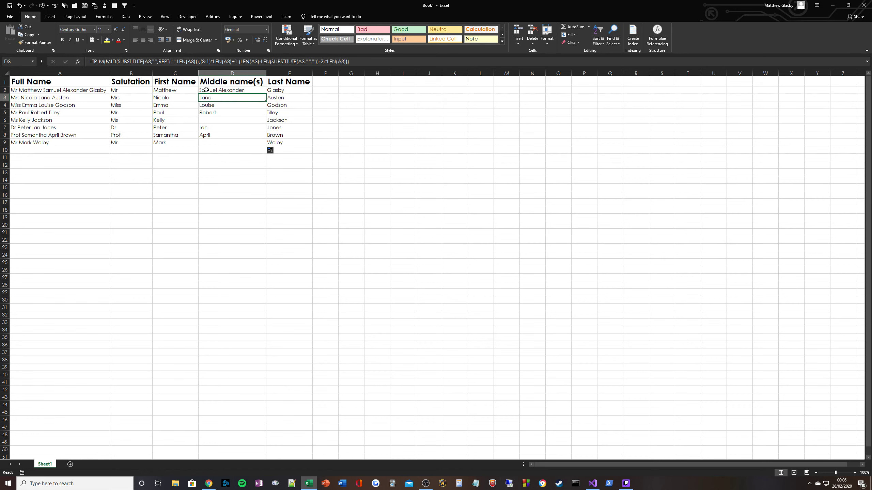
Step: Inspect the formulas in the salutation, first, middle and last name cells across the rows
drag(220, 90, 292, 91)
click(138, 98)
click(182, 99)
click(228, 100)
click(280, 98)
click(122, 109)
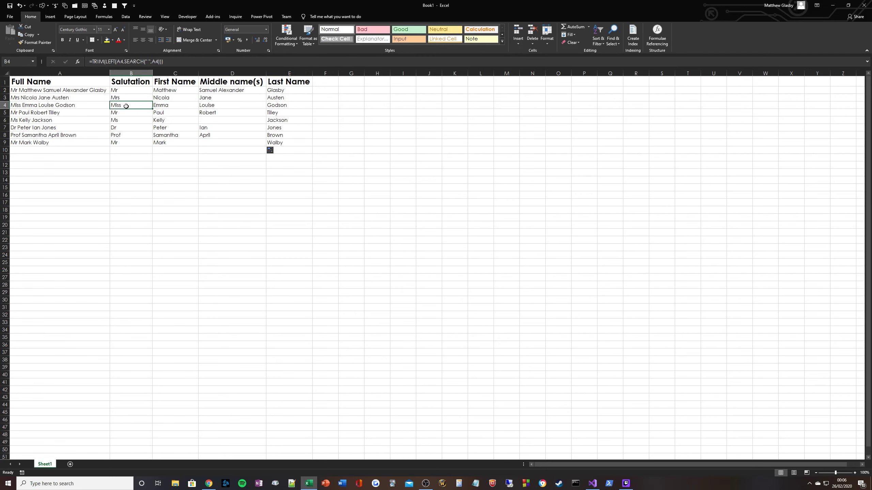
click(260, 109)
click(274, 106)
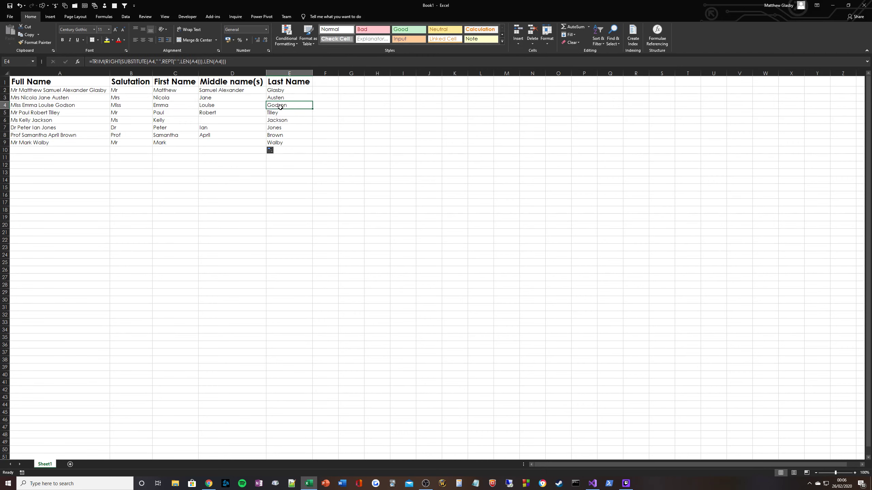
click(138, 114)
click(182, 114)
click(254, 114)
click(276, 116)
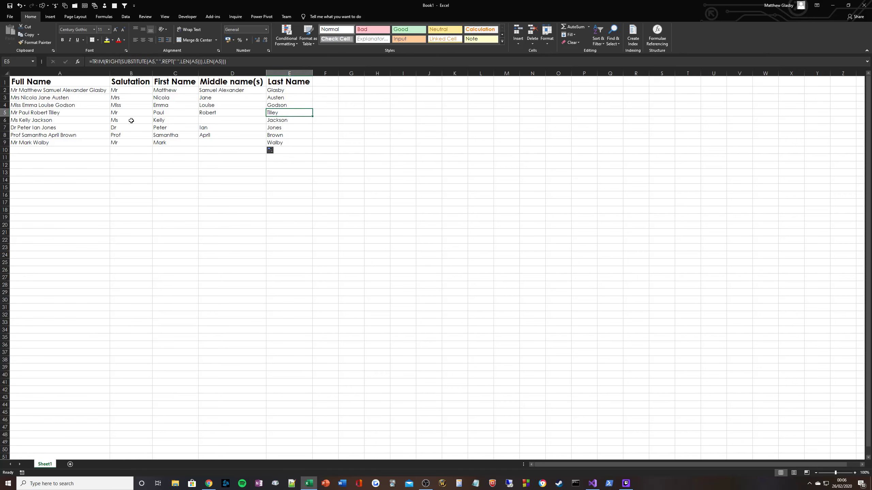
click(287, 122)
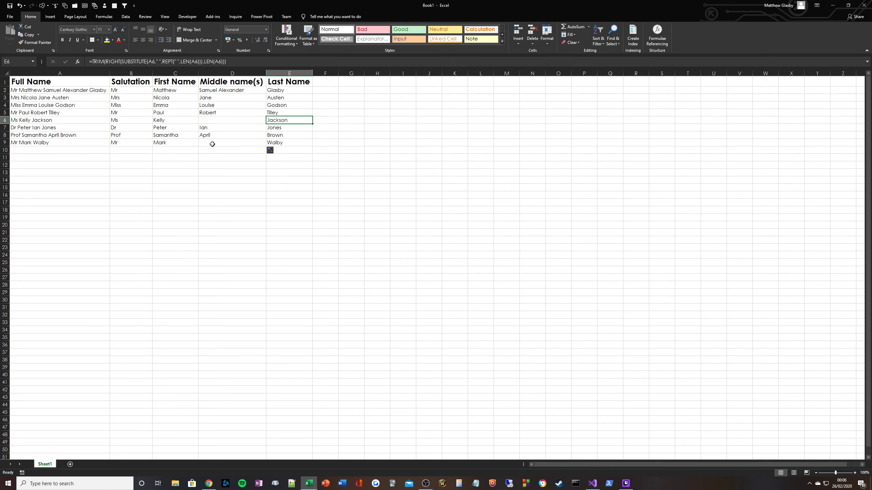
click(139, 144)
click(179, 144)
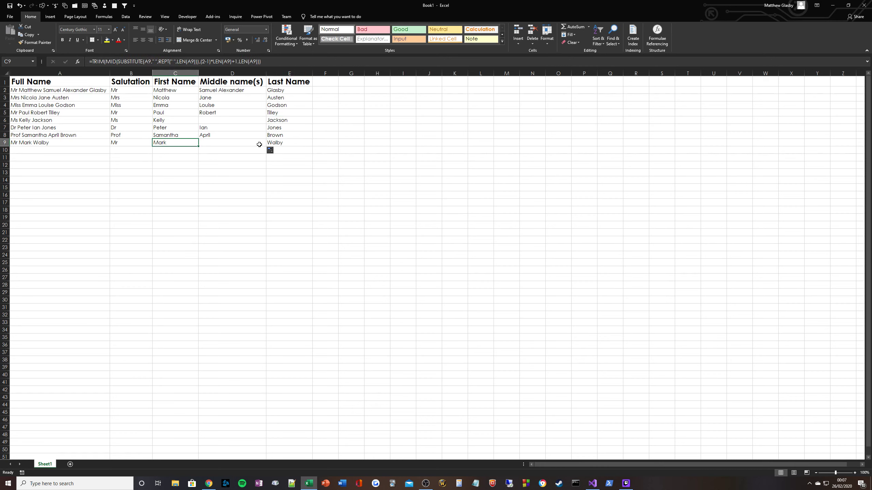
click(275, 145)
click(192, 166)
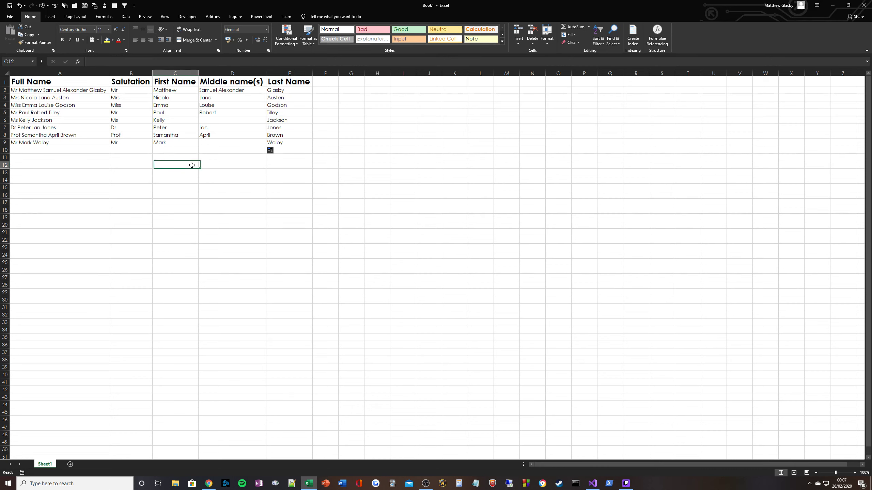
click(244, 151)
click(274, 145)
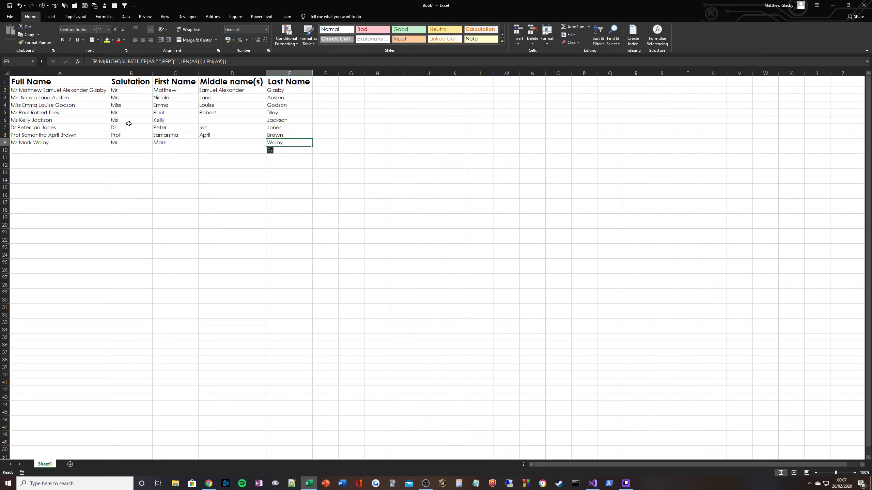
click(135, 91)
click(165, 89)
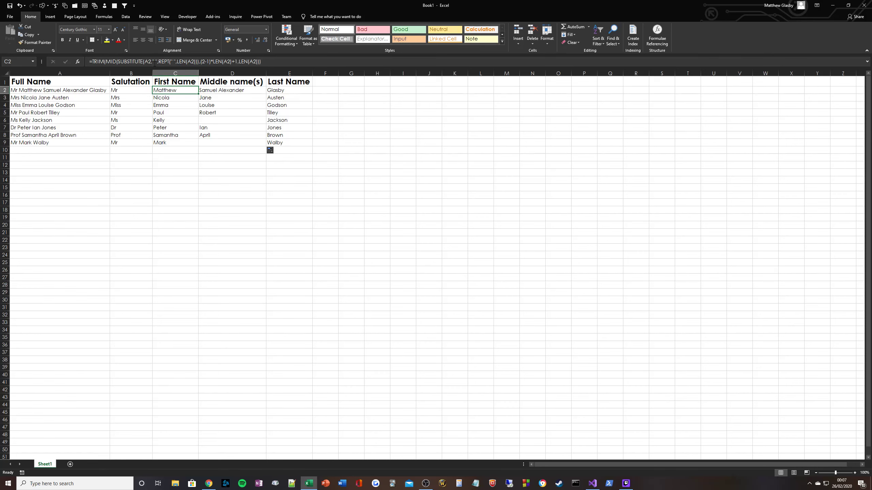
click(56, 91)
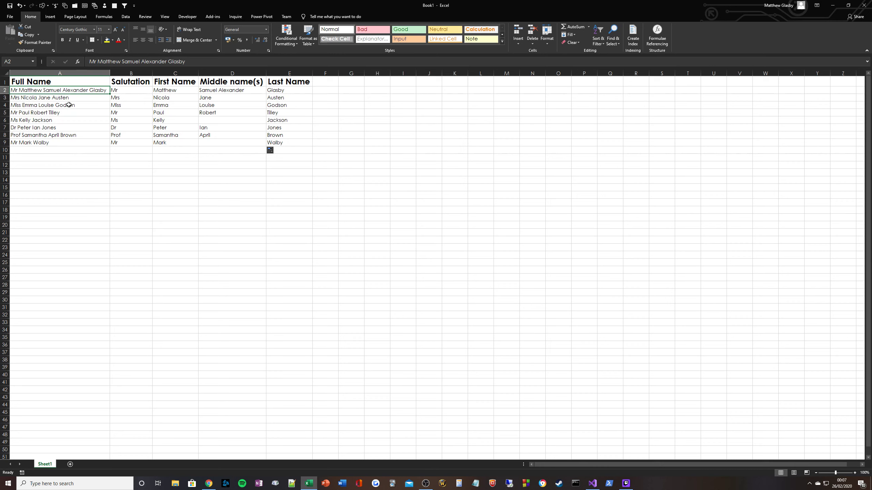
Step: Select and review the ranges of full names and split name columns in the finished table
click(165, 194)
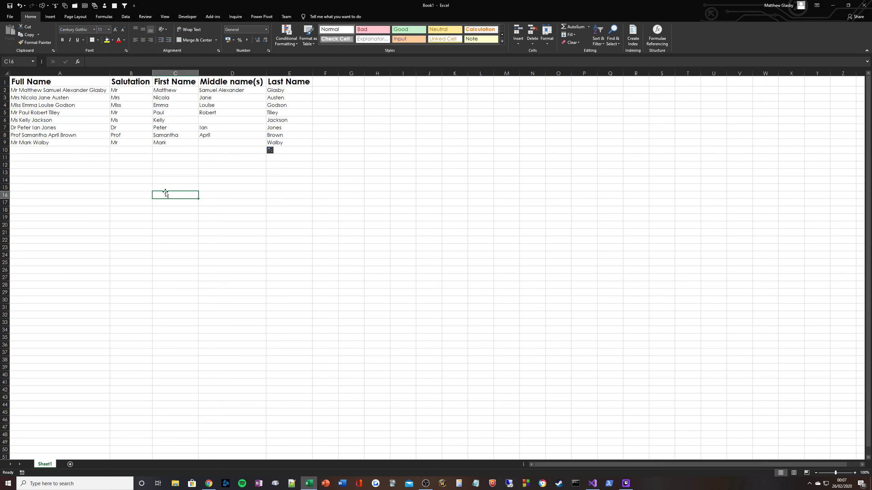
click(293, 144)
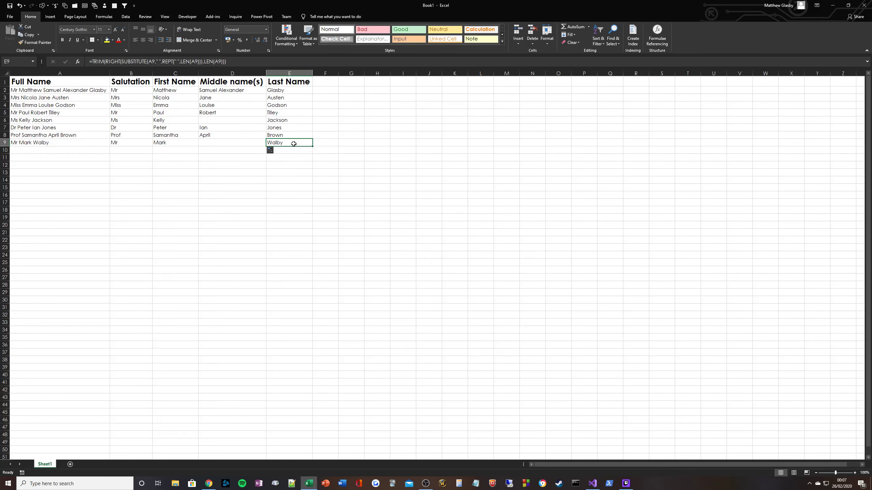
click(201, 157)
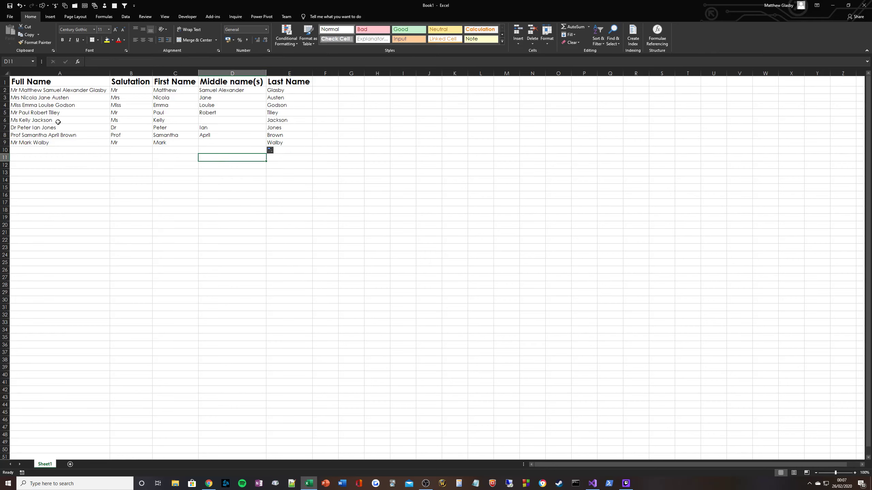
drag(62, 90, 61, 145)
drag(90, 90, 81, 142)
drag(81, 143, 86, 92)
drag(87, 92, 284, 141)
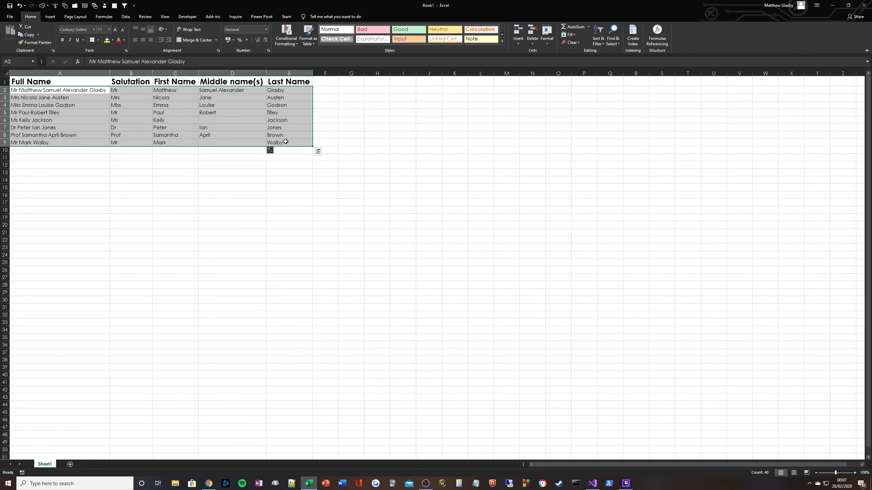
click(84, 90)
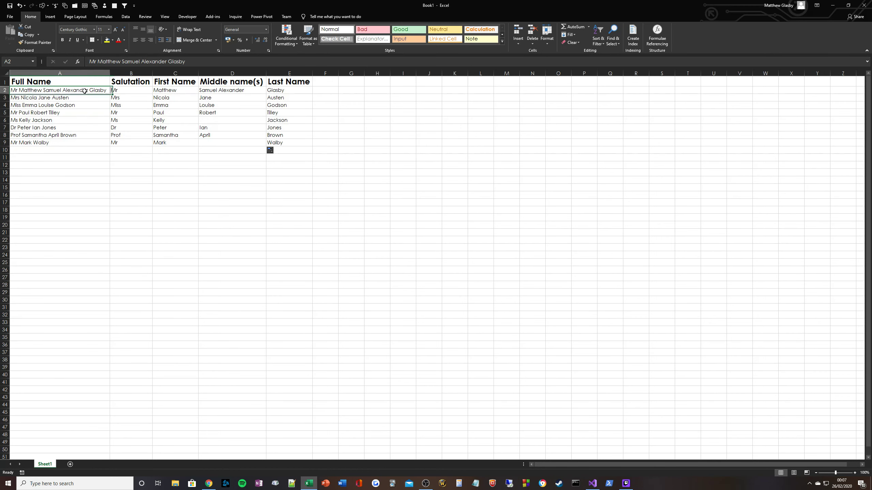
drag(282, 95, 285, 145)
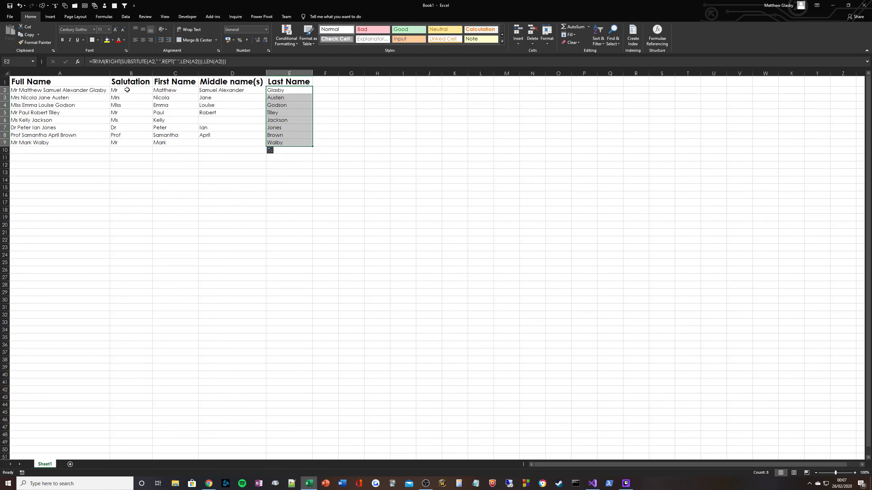
drag(127, 90, 121, 142)
drag(163, 91, 241, 142)
click(273, 141)
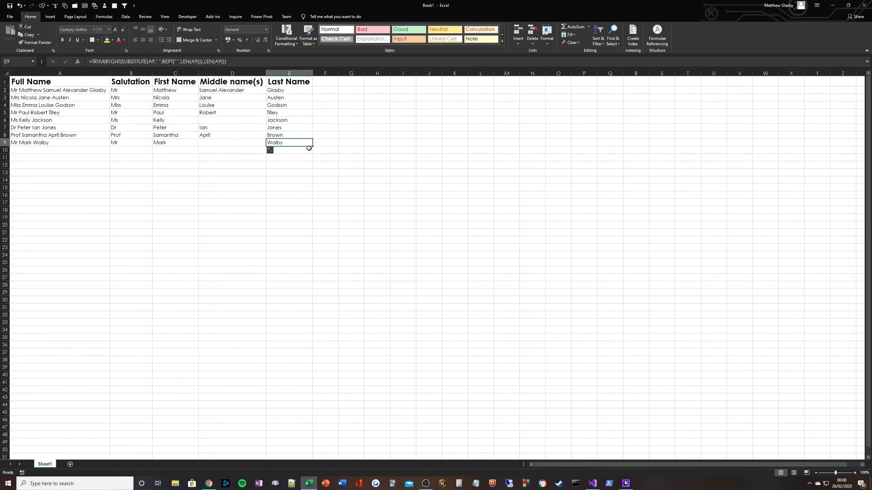